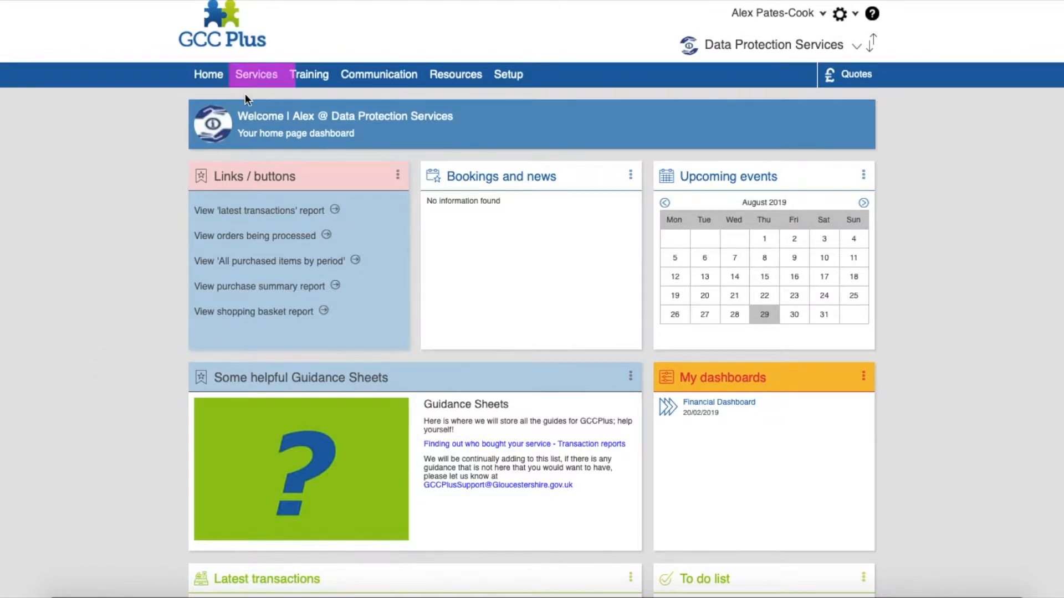
Open the Cancel / adjust single transaction page from the service management options
{"action": "left_click", "coordinate": [247, 79]}
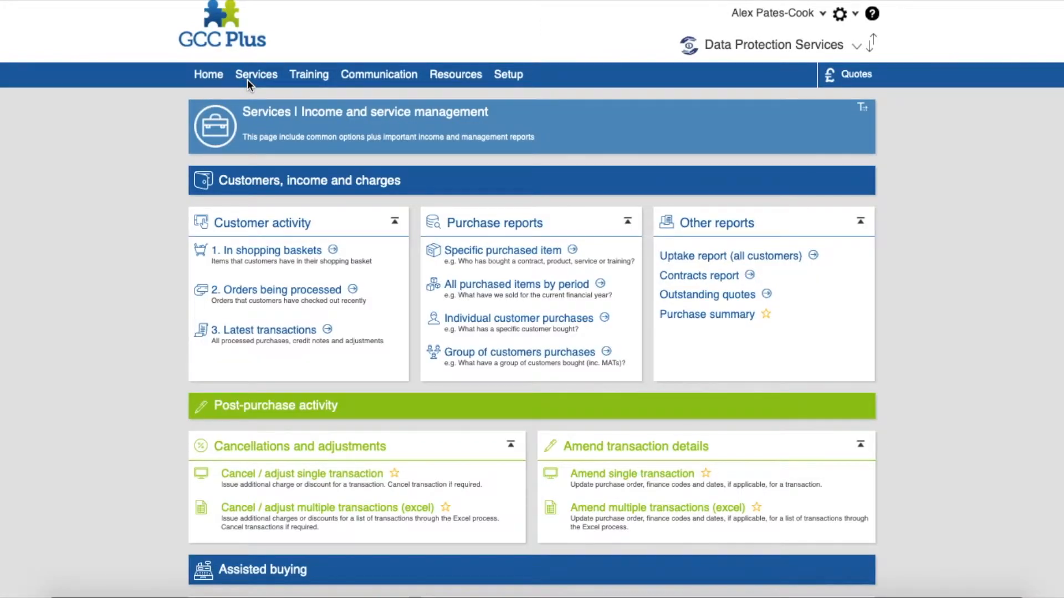
{"action": "scroll", "coordinate": [247, 80], "scroll_direction": "down", "scroll_amount": 5}
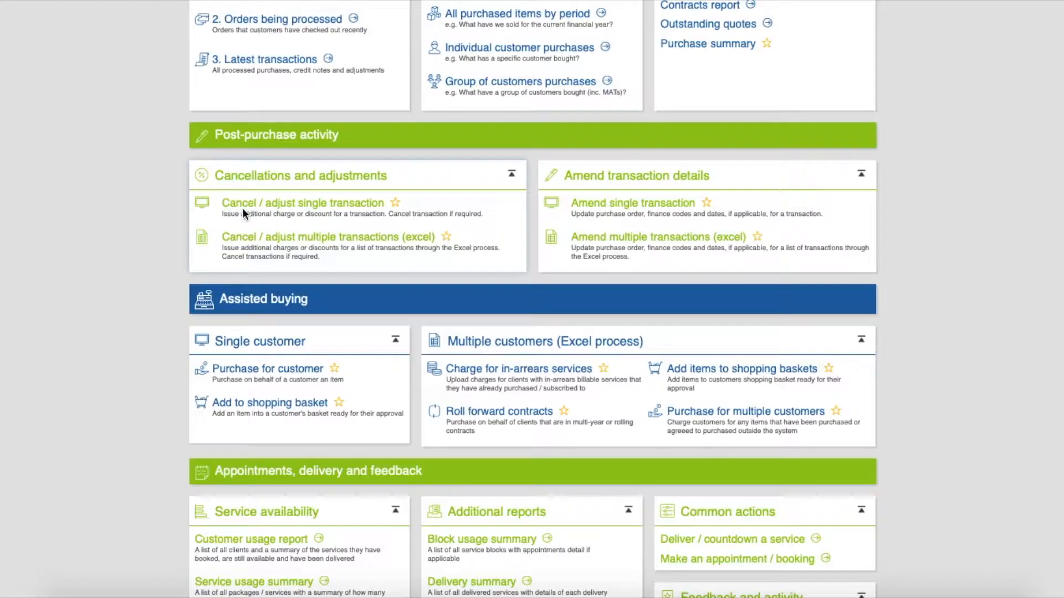
{"action": "left_click", "coordinate": [250, 204]}
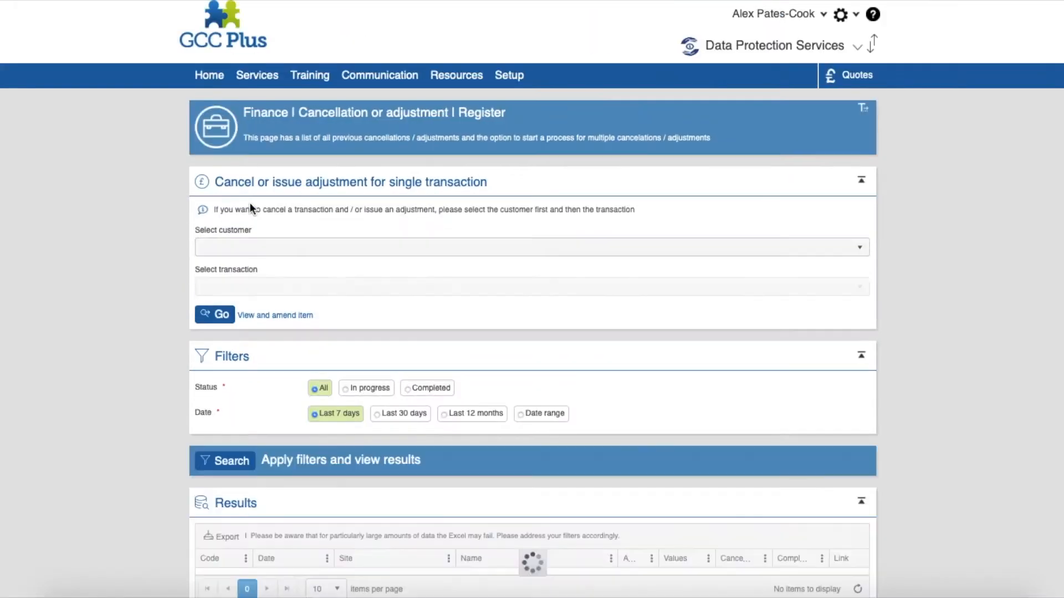
Select customer A Sample Academy and its 28/08/2019 Schools Data Protection Officer transaction, and open it for cancellation or adjustment
{"action": "left_click", "coordinate": [266, 247]}
{"action": "left_click", "coordinate": [268, 309]}
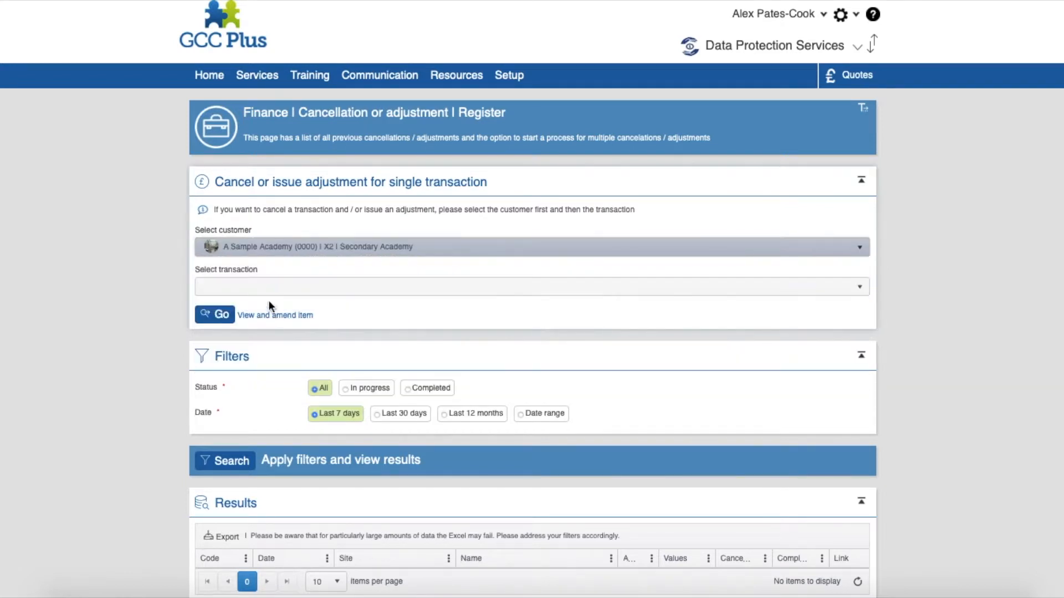
{"action": "left_click", "coordinate": [270, 287]}
{"action": "left_click", "coordinate": [265, 339]}
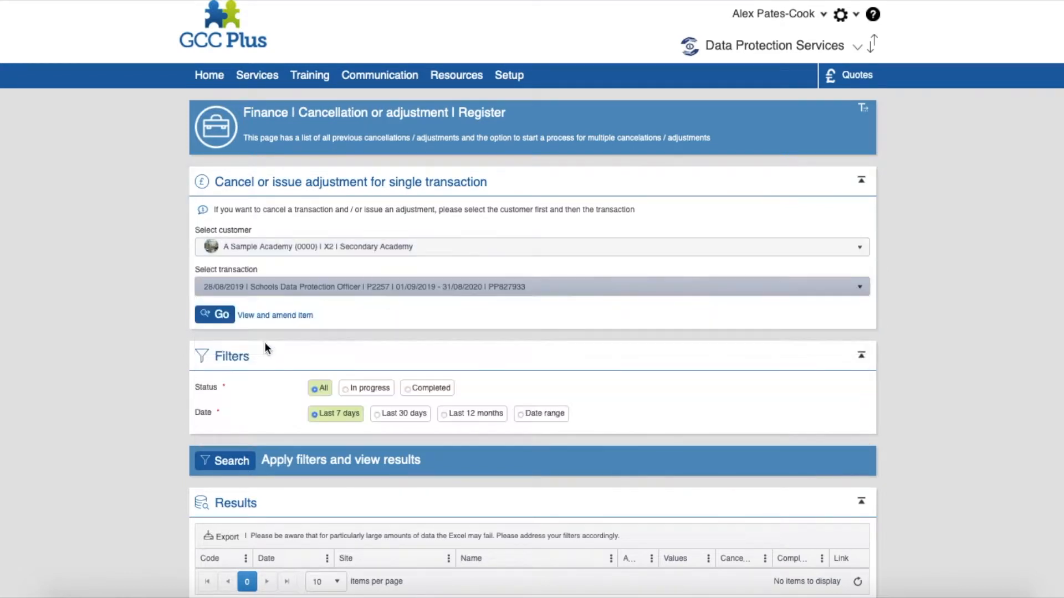
{"action": "left_click", "coordinate": [218, 319]}
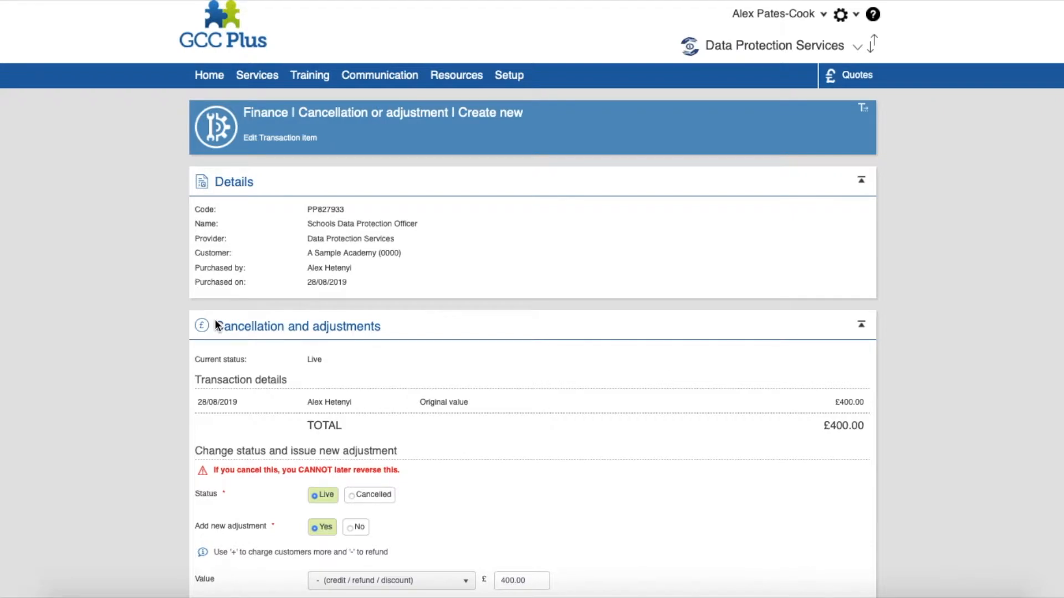
Set the transaction's status to Cancelled and choose credit / refund / discount for the new adjustment
{"action": "scroll", "coordinate": [215, 325], "scroll_direction": "down", "scroll_amount": 3}
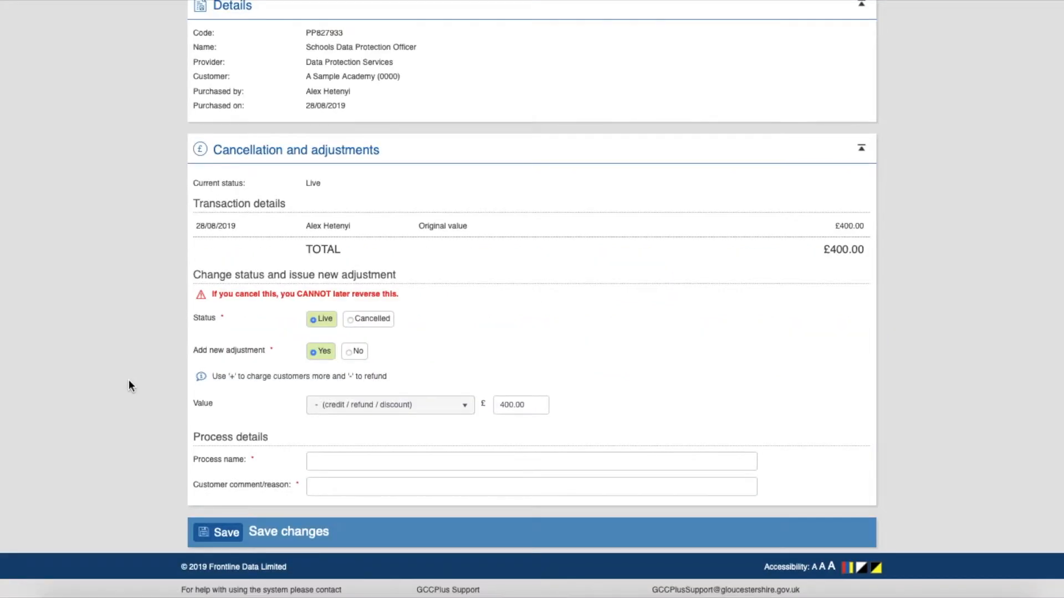
{"action": "left_click", "coordinate": [350, 320]}
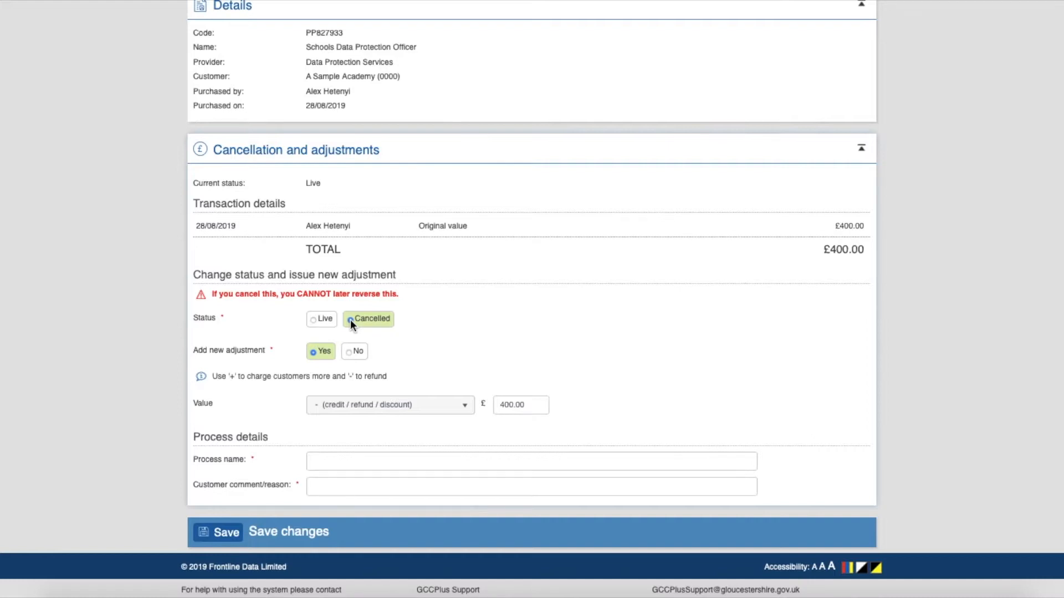
{"action": "left_click", "coordinate": [437, 410]}
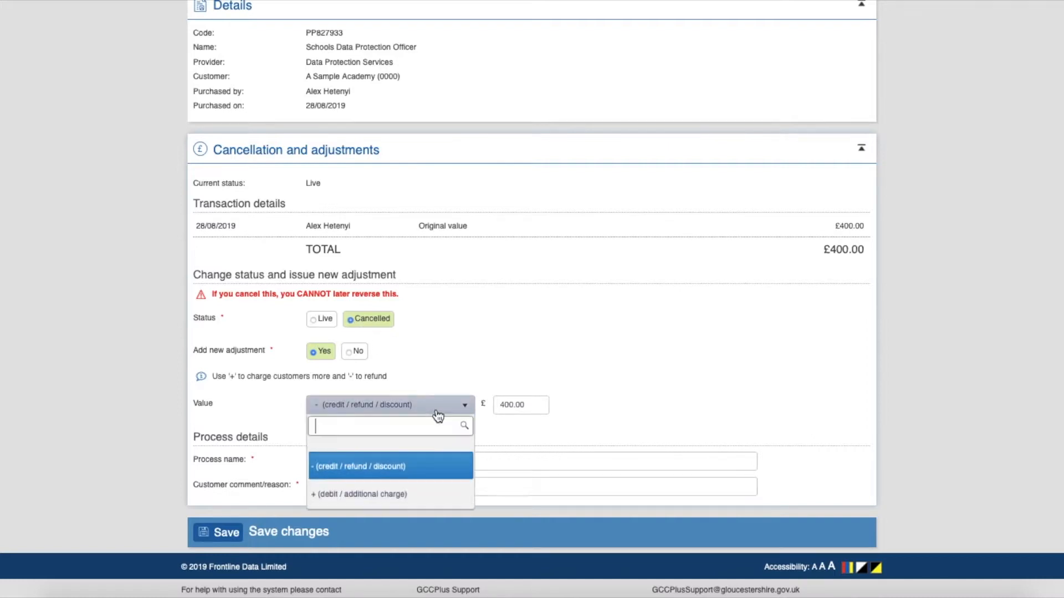
{"action": "key", "text": "Escape"}
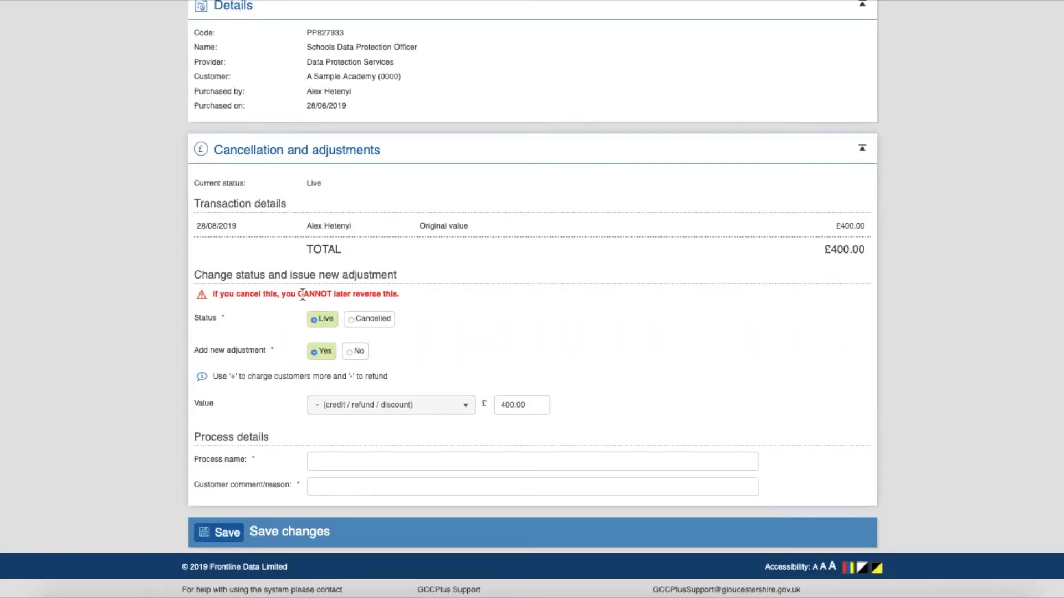
{"action": "left_click", "coordinate": [354, 324]}
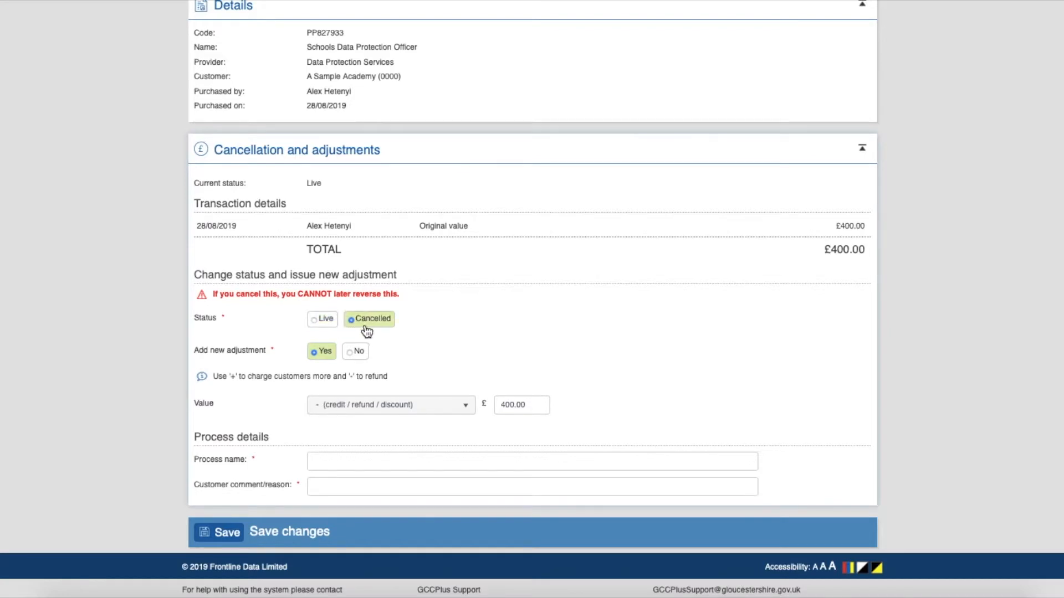
{"action": "left_click", "coordinate": [432, 408]}
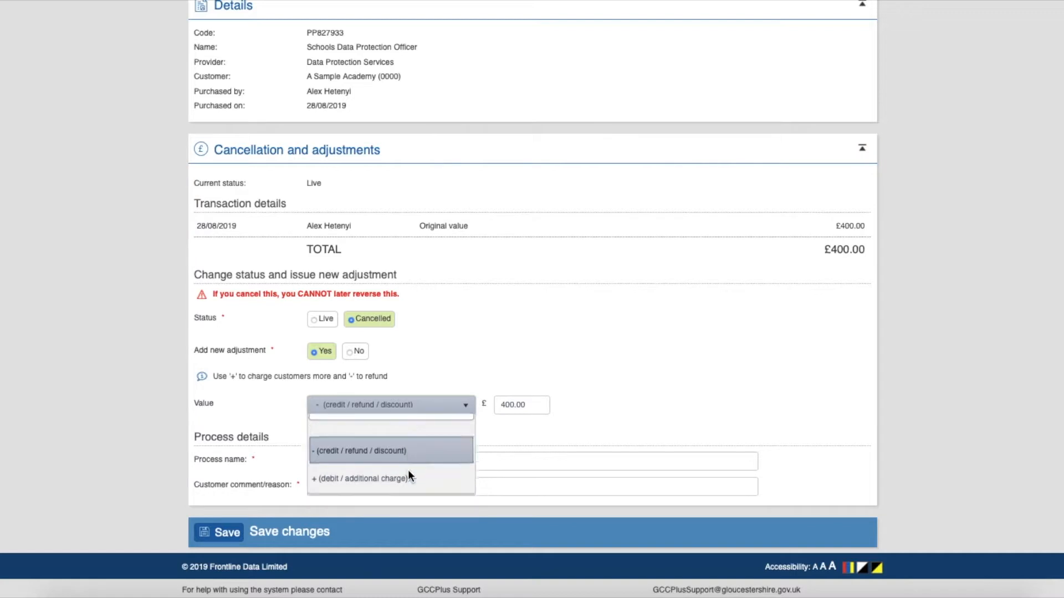
{"action": "left_click", "coordinate": [409, 468]}
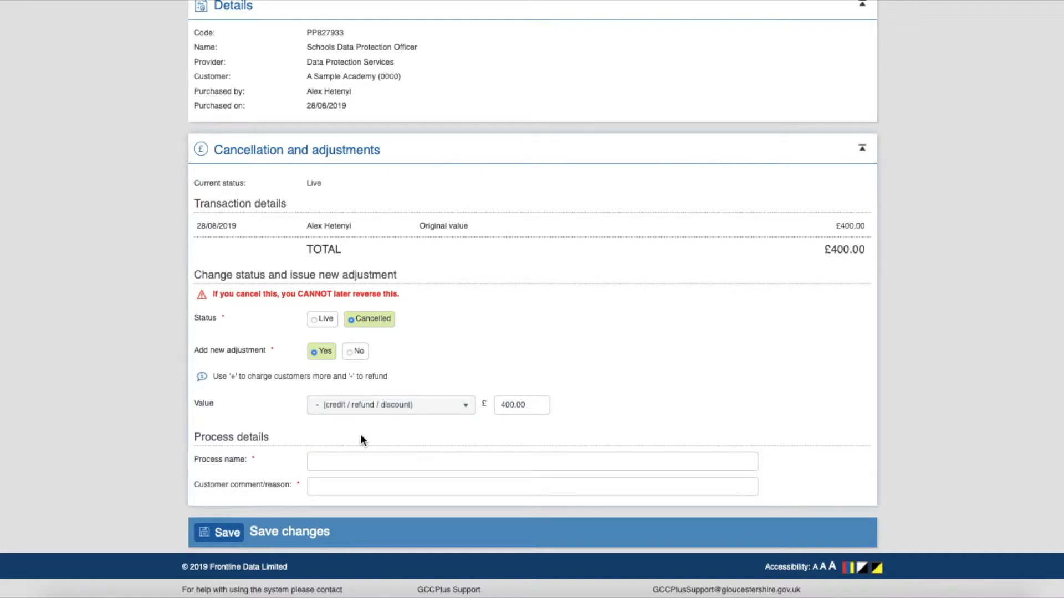
{"action": "scroll", "coordinate": [360, 437], "scroll_direction": "up", "scroll_amount": 3}
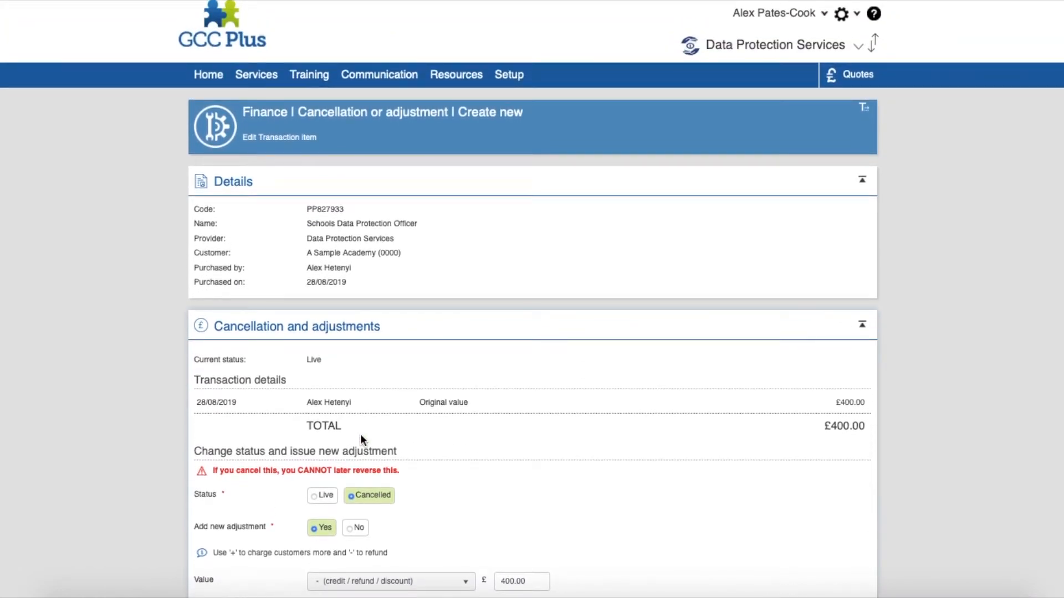
Try credit / refund / discount as the adjustment type and set it back to debit / additional charge for the live transaction
{"action": "scroll", "coordinate": [362, 439], "scroll_direction": "down", "scroll_amount": 3}
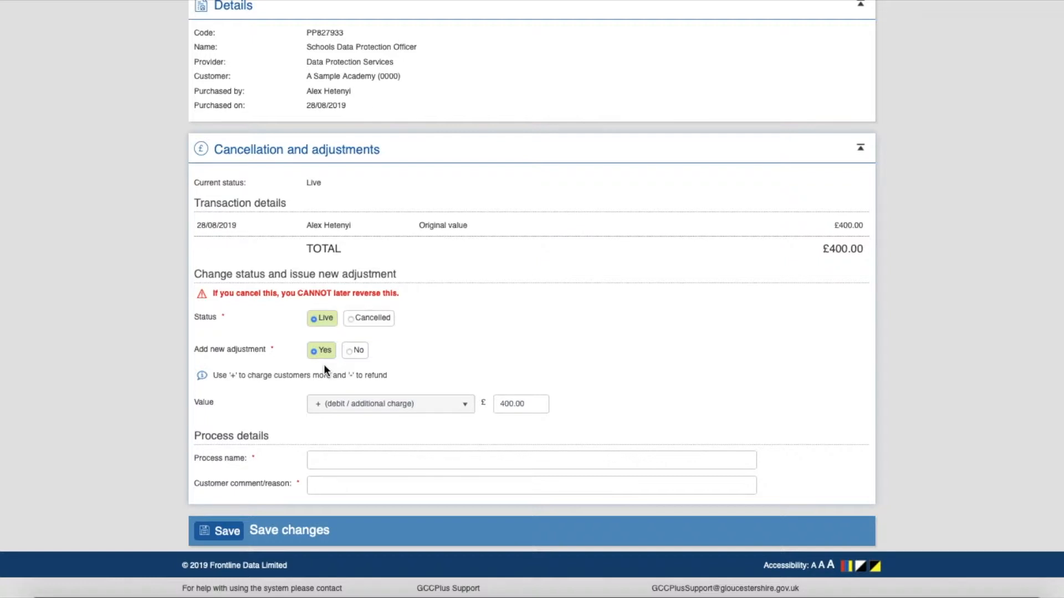
{"action": "left_click", "coordinate": [430, 408]}
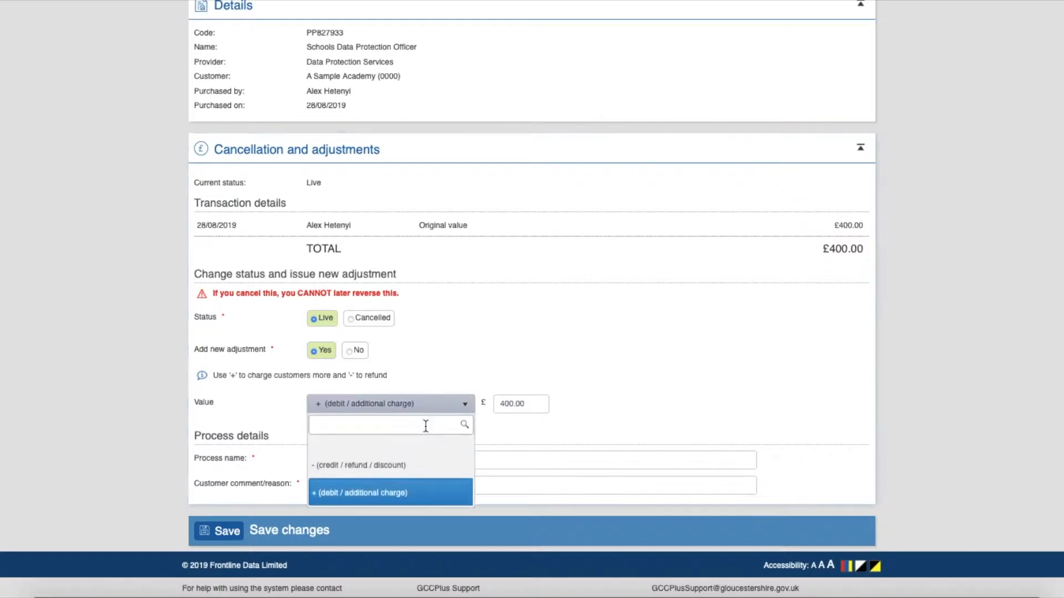
{"action": "left_click", "coordinate": [420, 460]}
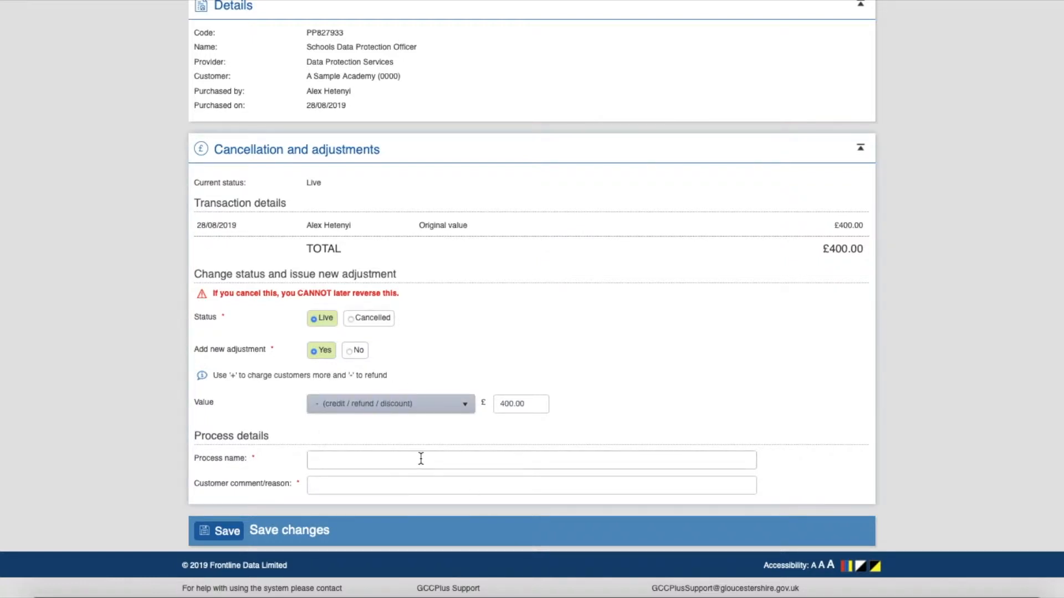
{"action": "left_click", "coordinate": [432, 409]}
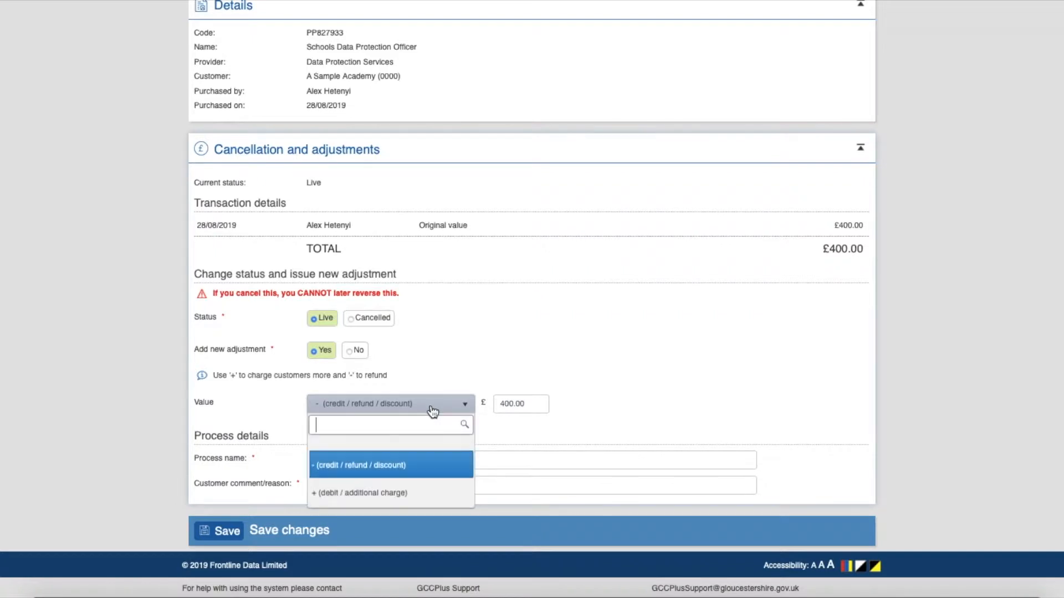
{"action": "left_click", "coordinate": [408, 495]}
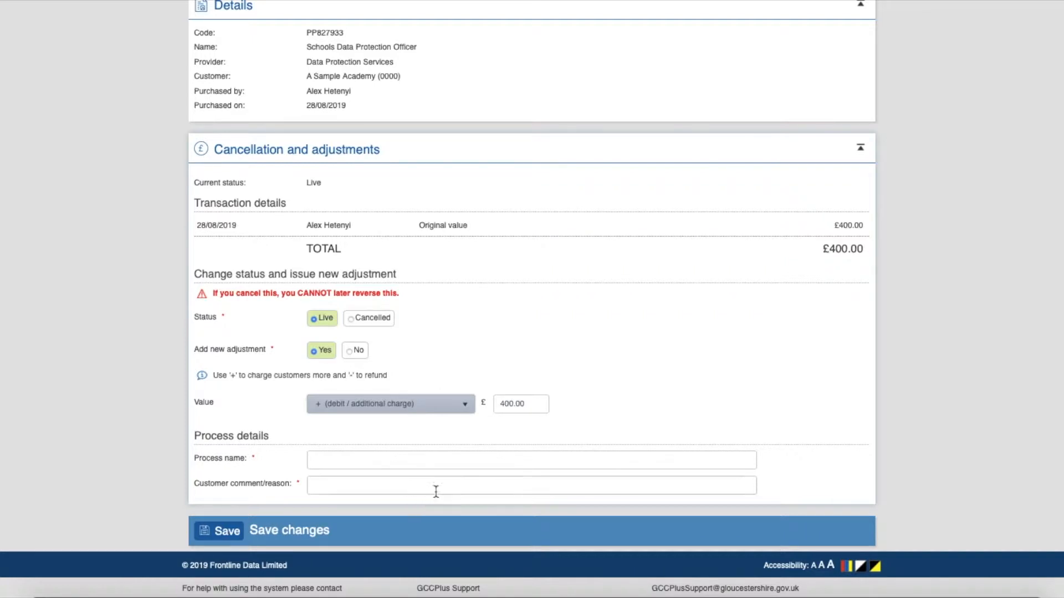
{"action": "left_click", "coordinate": [526, 406]}
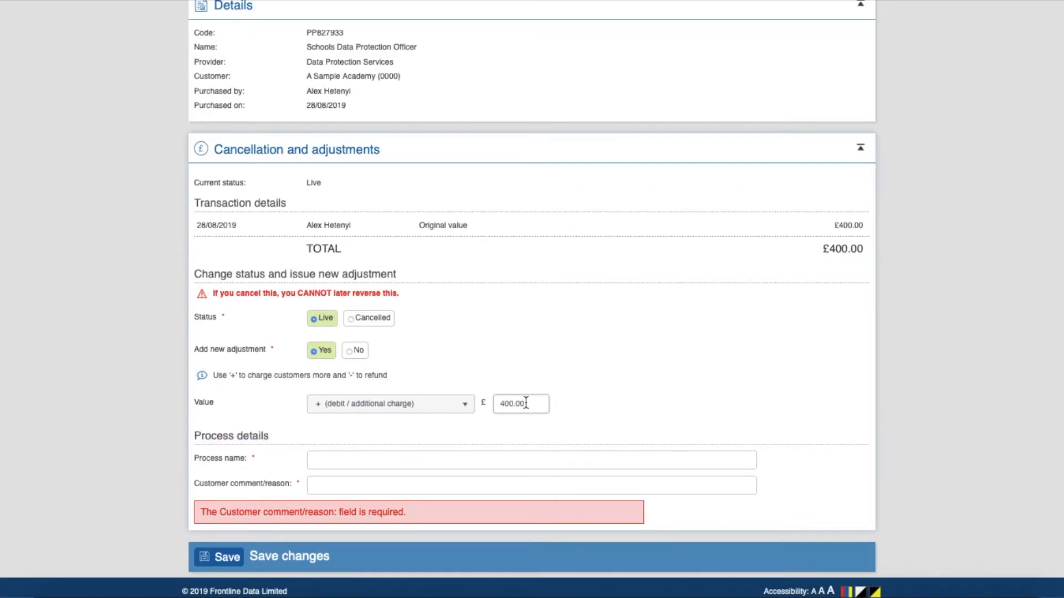
Enter the process name "EXAMPLE PROCESS NAME IN GREAT DETAIL" and the customer comment "EXPLICIT REPORT ON CUSTOMER REASONING"
{"action": "left_click", "coordinate": [352, 462]}
{"action": "type", "text": "E"}
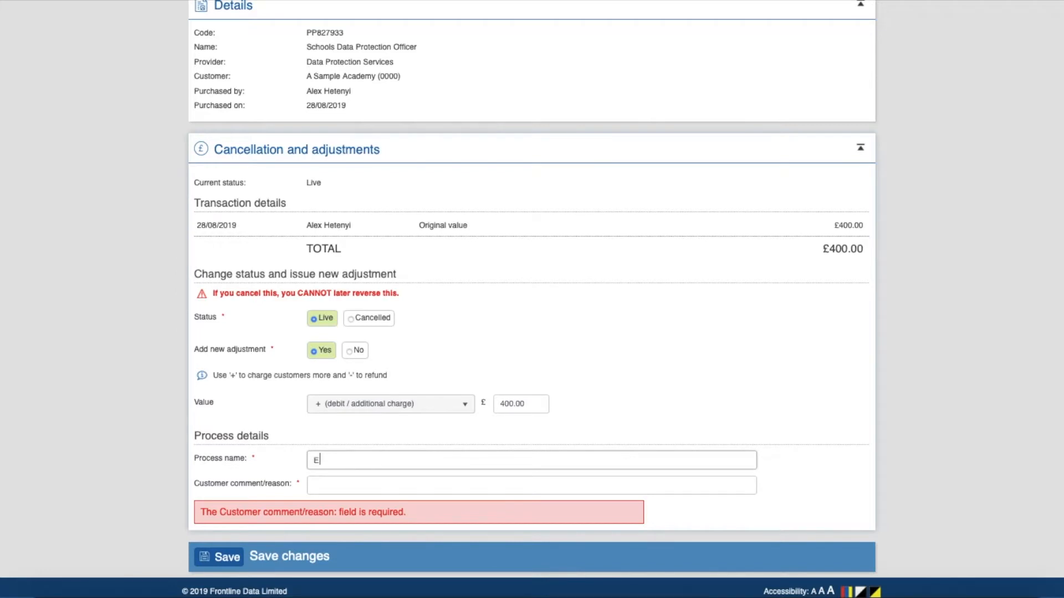
{"action": "type", "text": "XAMPLE PROCESS NAME IN "}
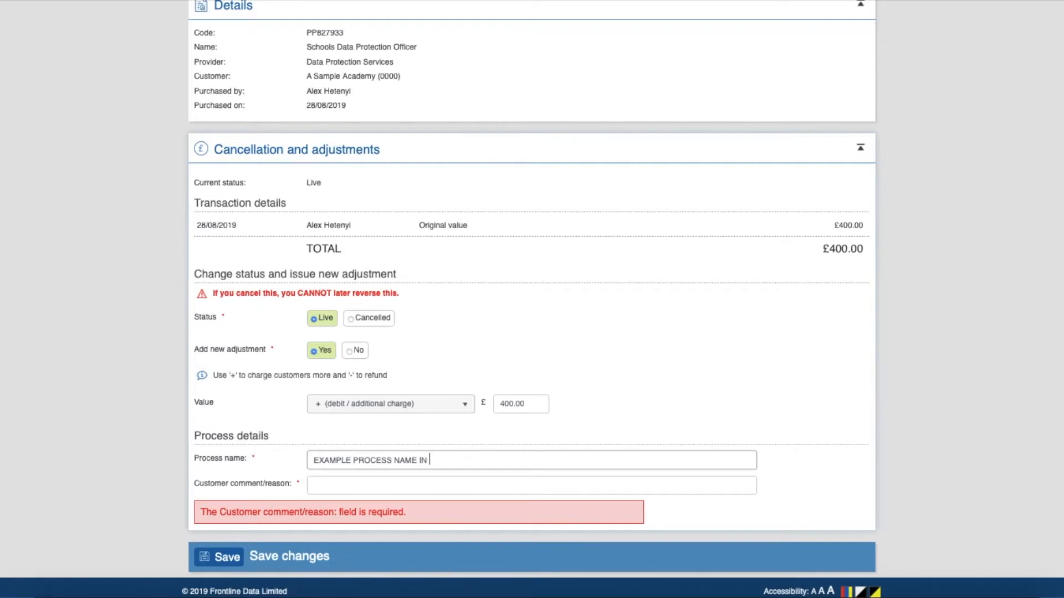
{"action": "type", "text": "GREAT DETAIL"}
{"action": "left_click", "coordinate": [321, 483]}
{"action": "left_click", "coordinate": [320, 483]}
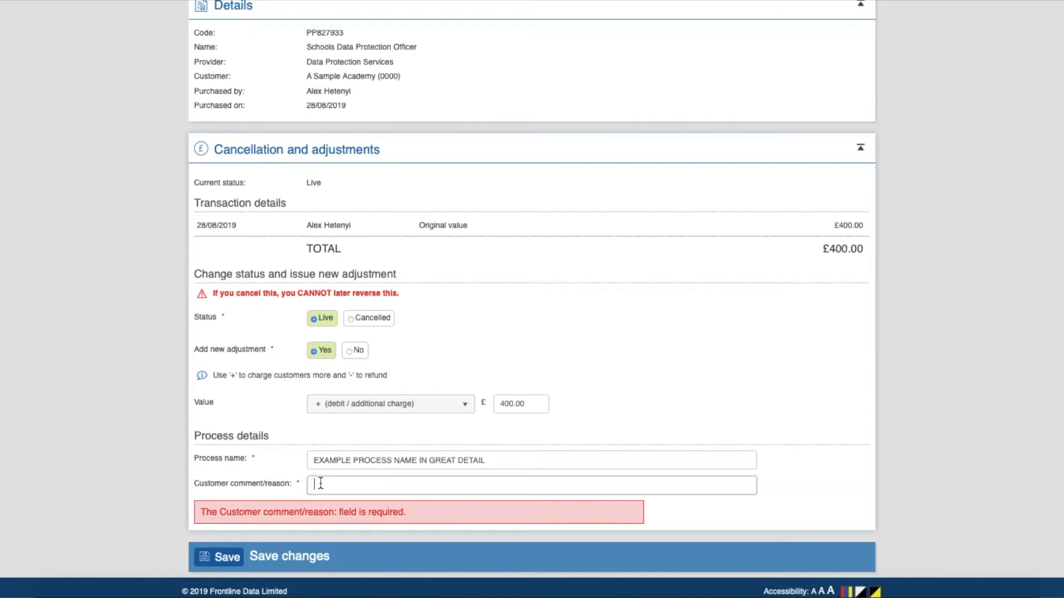
{"action": "type", "text": "EXPLICIT "}
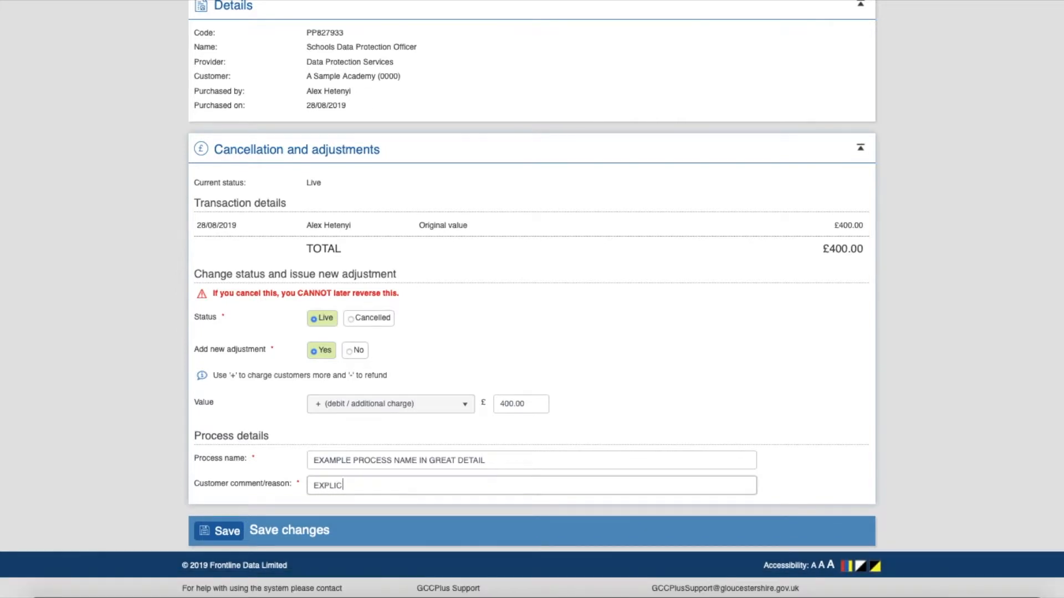
{"action": "type", "text": "REPORT ON CUSTOMER REASONING"}
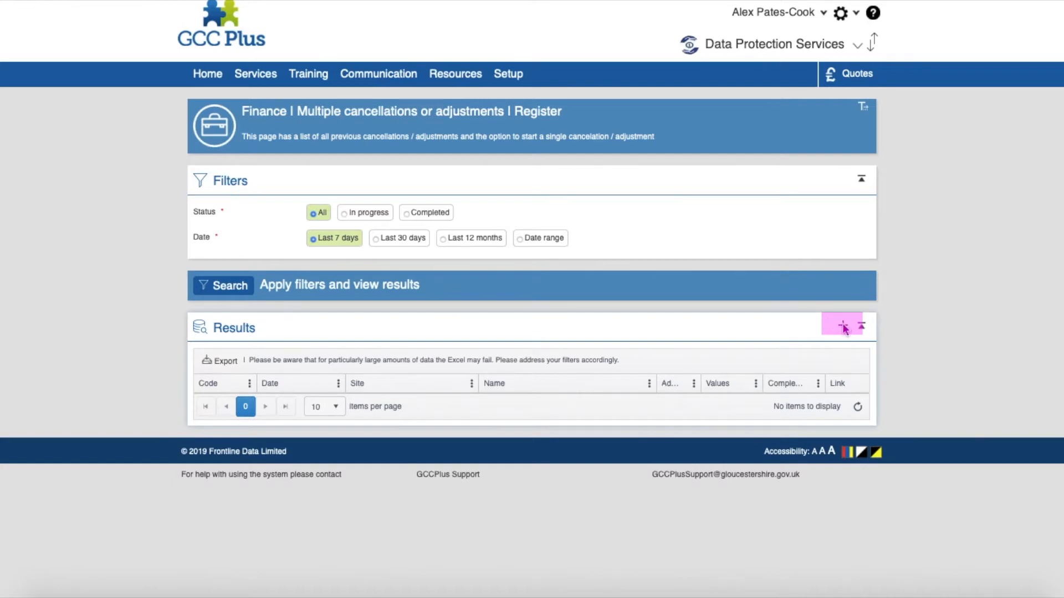
Create a new multiple cancellations or adjustments process with "EXAMPLE" as both the process name and the customer comment
{"action": "left_click", "coordinate": [843, 326]}
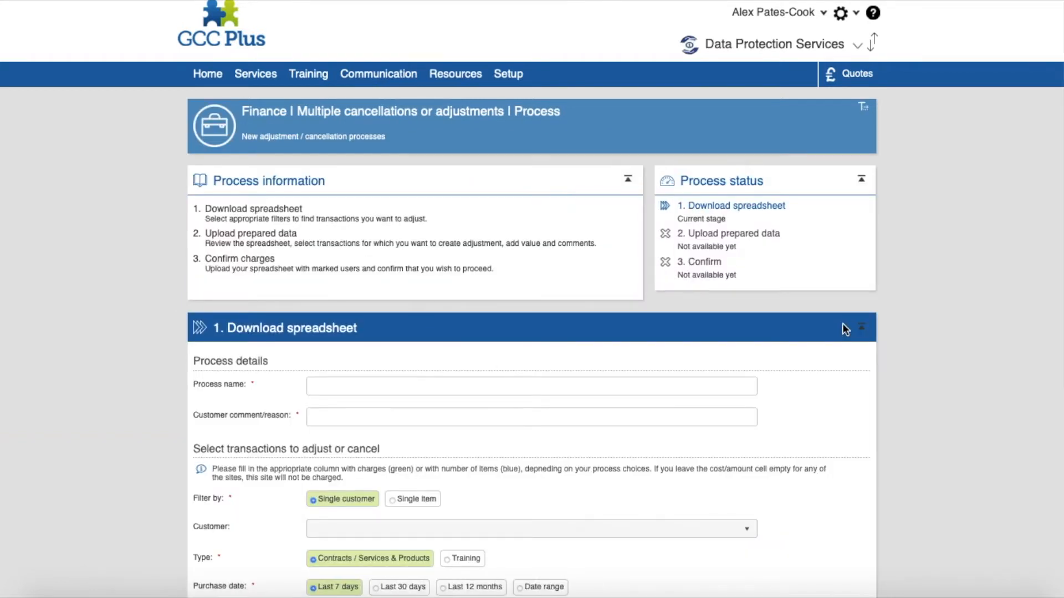
{"action": "scroll", "coordinate": [843, 327], "scroll_direction": "down", "scroll_amount": 5}
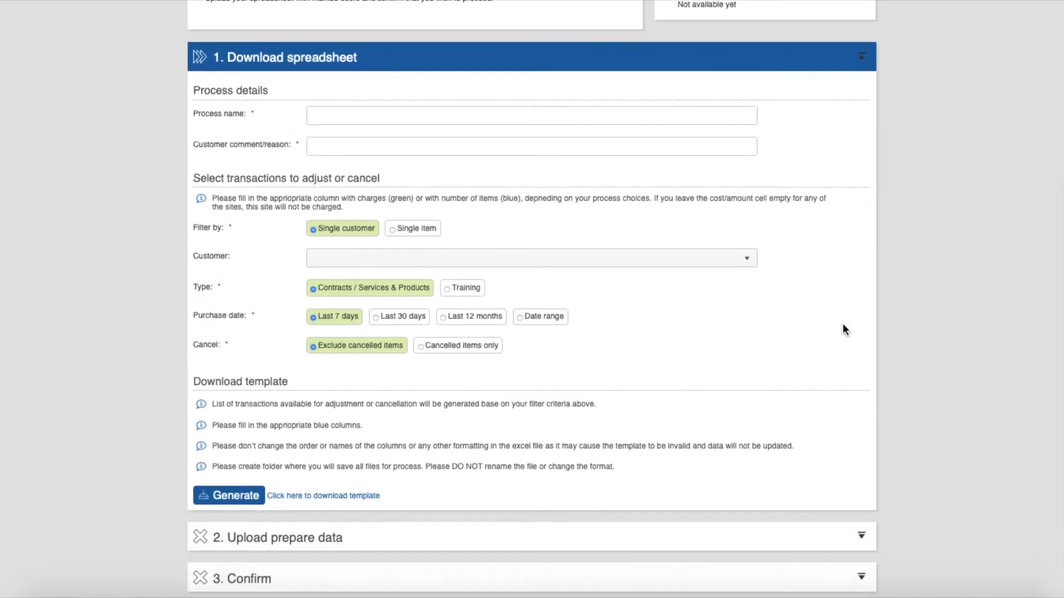
{"action": "scroll", "coordinate": [843, 324], "scroll_direction": "down", "scroll_amount": 1}
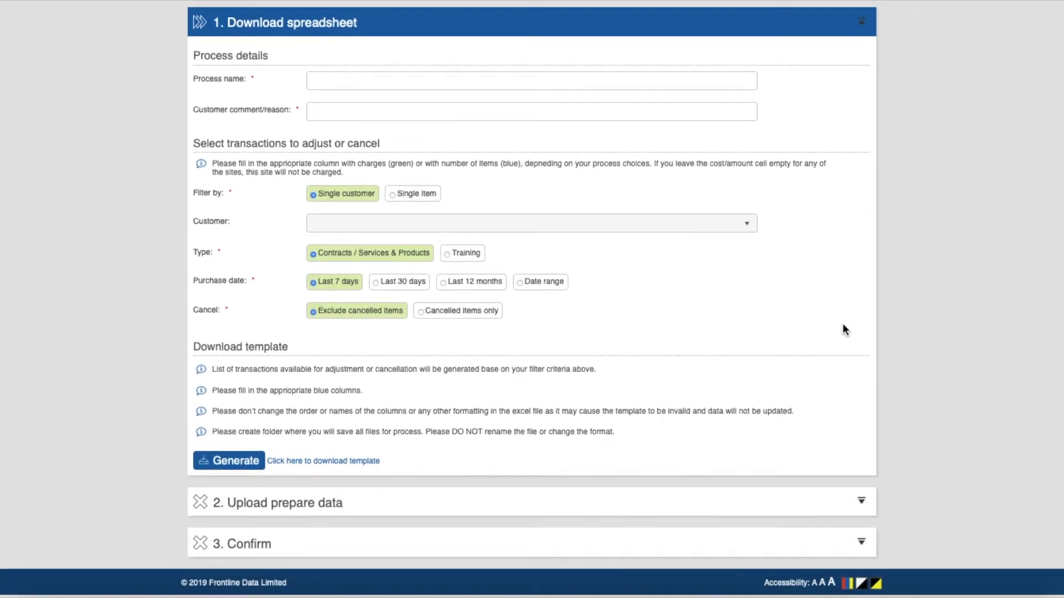
{"action": "left_click", "coordinate": [695, 75]}
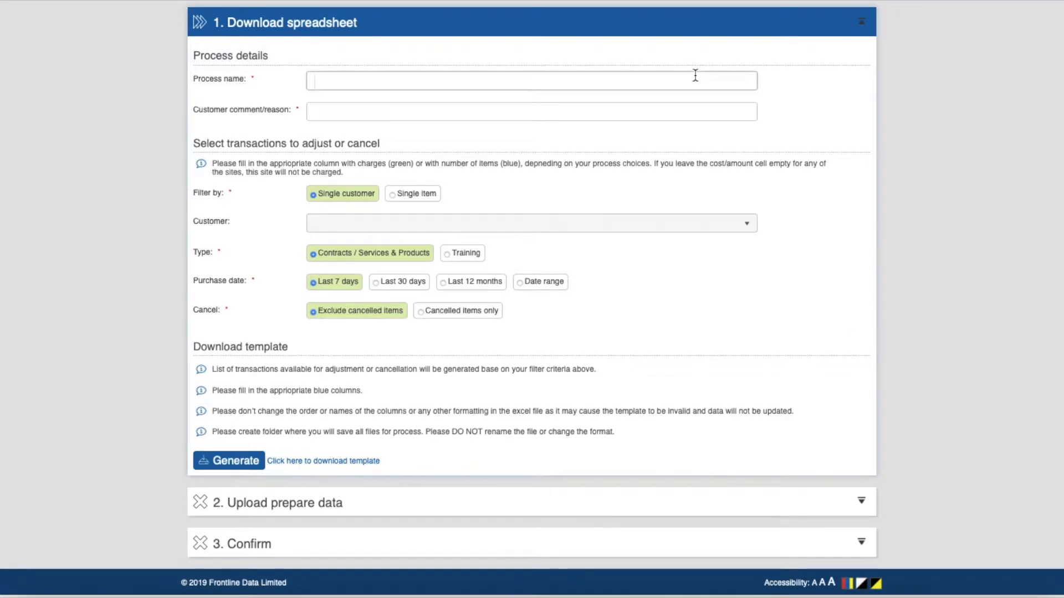
{"action": "type", "text": "EXAMPLE"}
{"action": "left_click", "coordinate": [659, 110]}
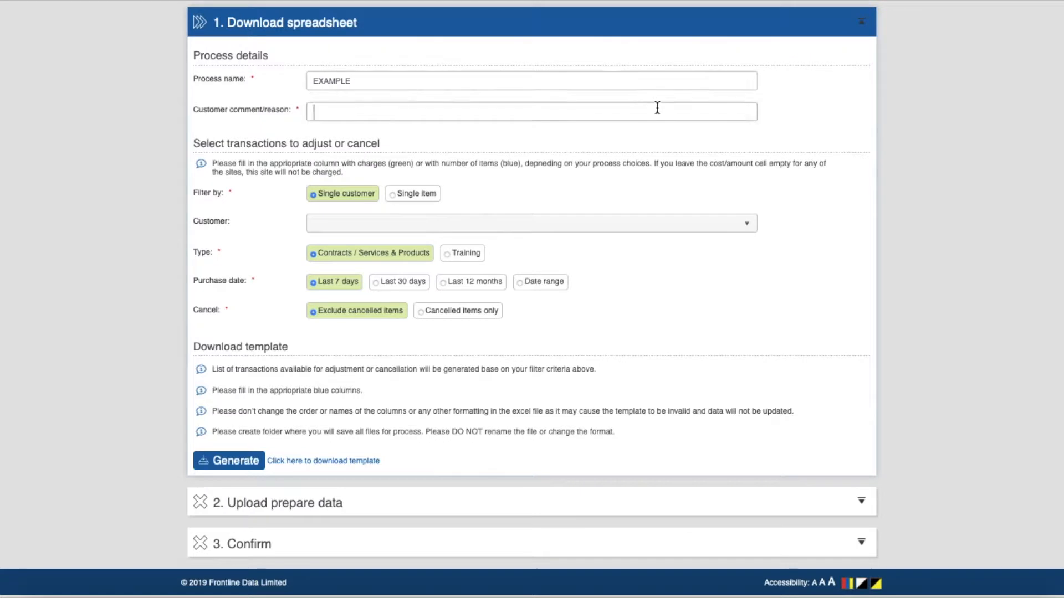
{"action": "type", "text": "EXAMPLE"}
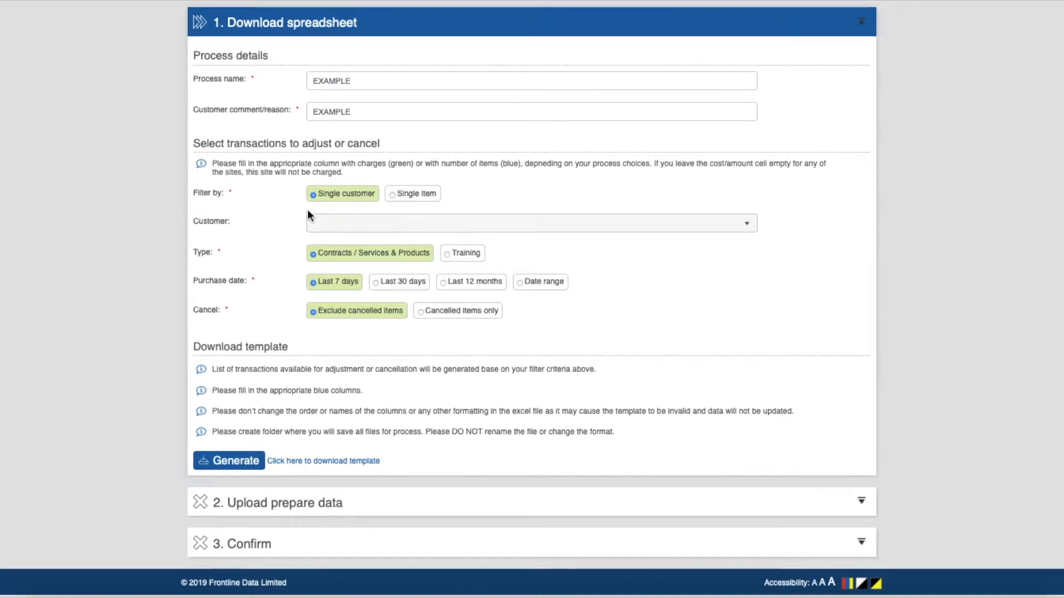
Look through the customer list and the Single item filter options, and return the filter to Single customer
{"action": "left_click", "coordinate": [371, 224]}
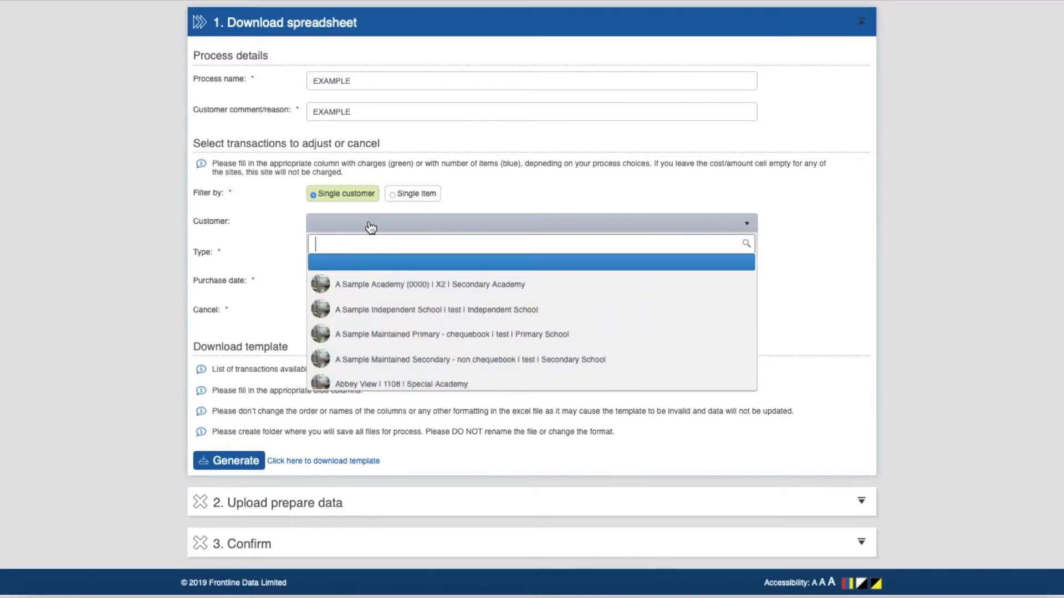
{"action": "left_click", "coordinate": [371, 227]}
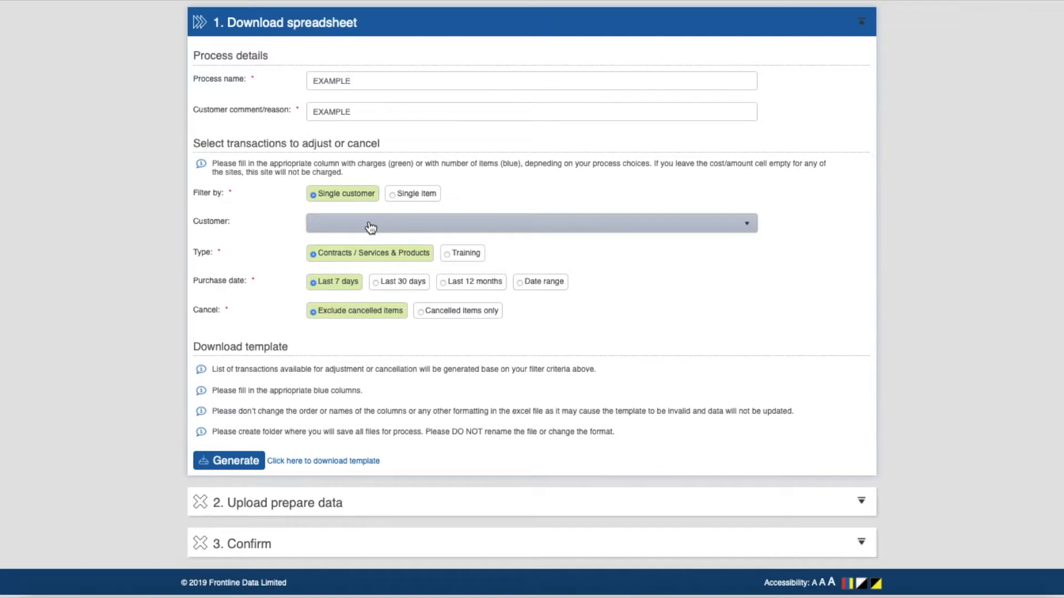
{"action": "left_click", "coordinate": [392, 195]}
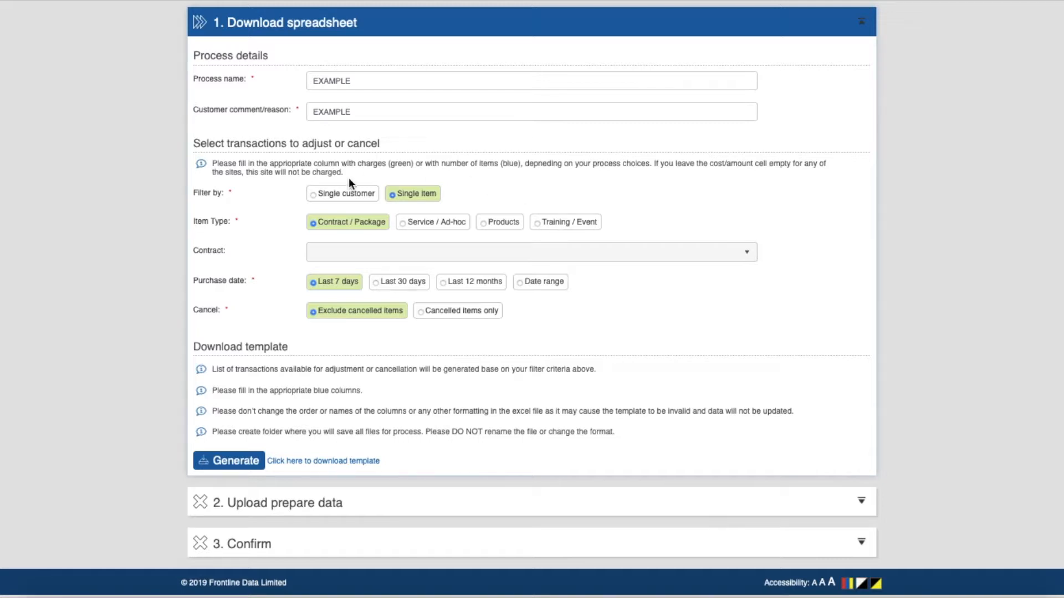
{"action": "left_click", "coordinate": [320, 200]}
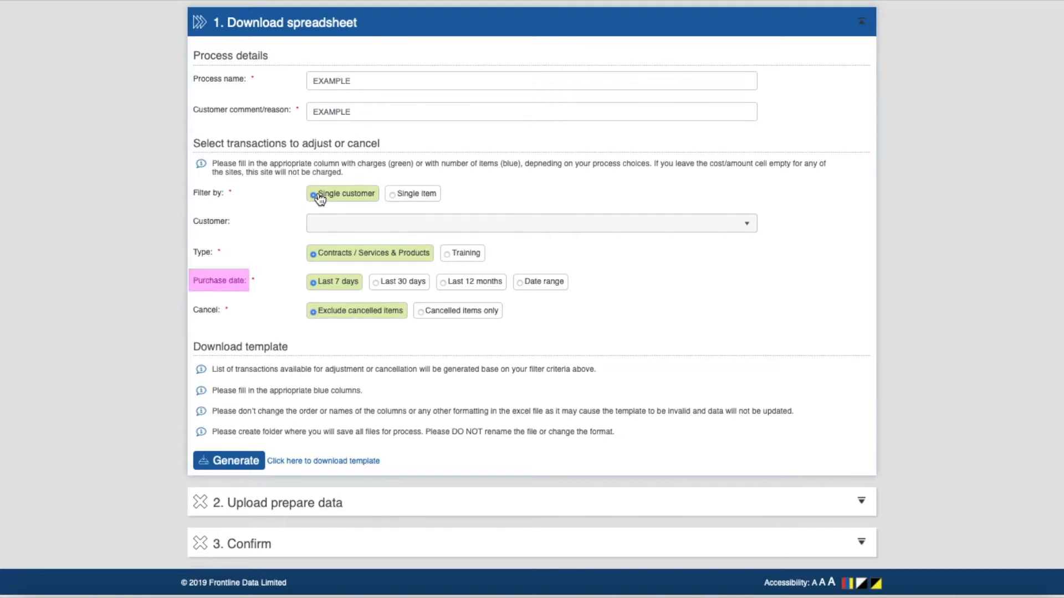
Set the purchase date filter for the transactions to Last 12 months
{"action": "left_click", "coordinate": [378, 283]}
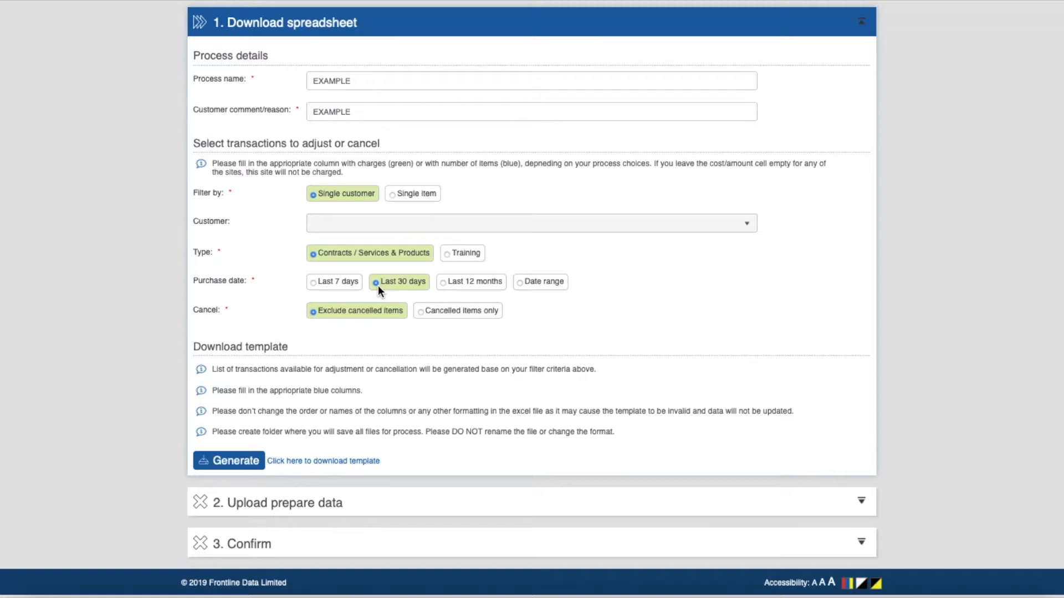
{"action": "left_click", "coordinate": [448, 291]}
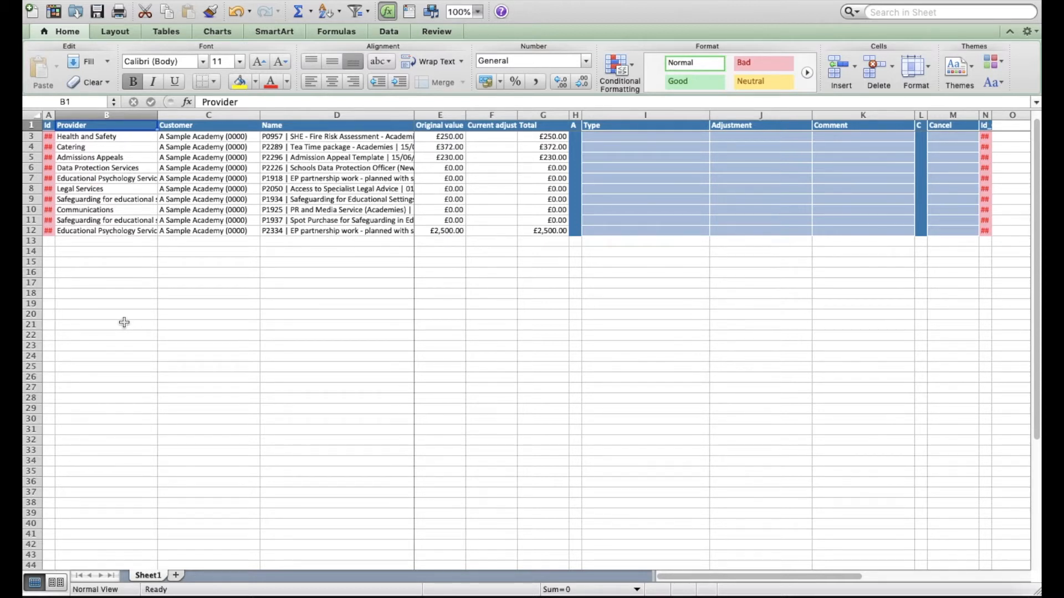
In the downloaded spreadsheet, check the Type options for the Health and Safety row and enter an adjustment of £250.00
{"action": "left_click", "coordinate": [701, 136]}
{"action": "left_click", "coordinate": [716, 139]}
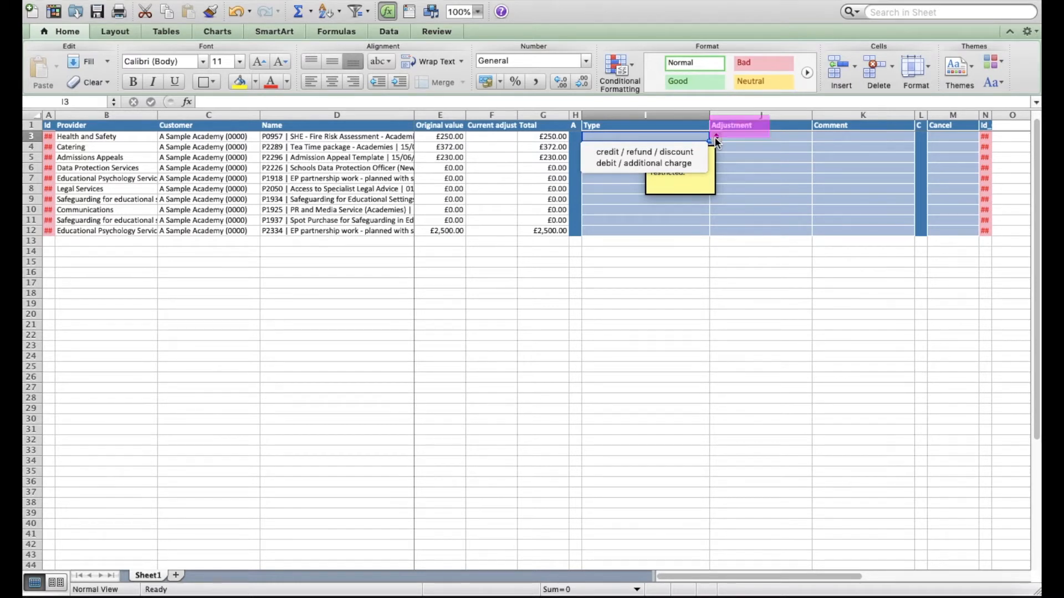
{"action": "left_click", "coordinate": [716, 142]}
{"action": "left_click", "coordinate": [810, 141]}
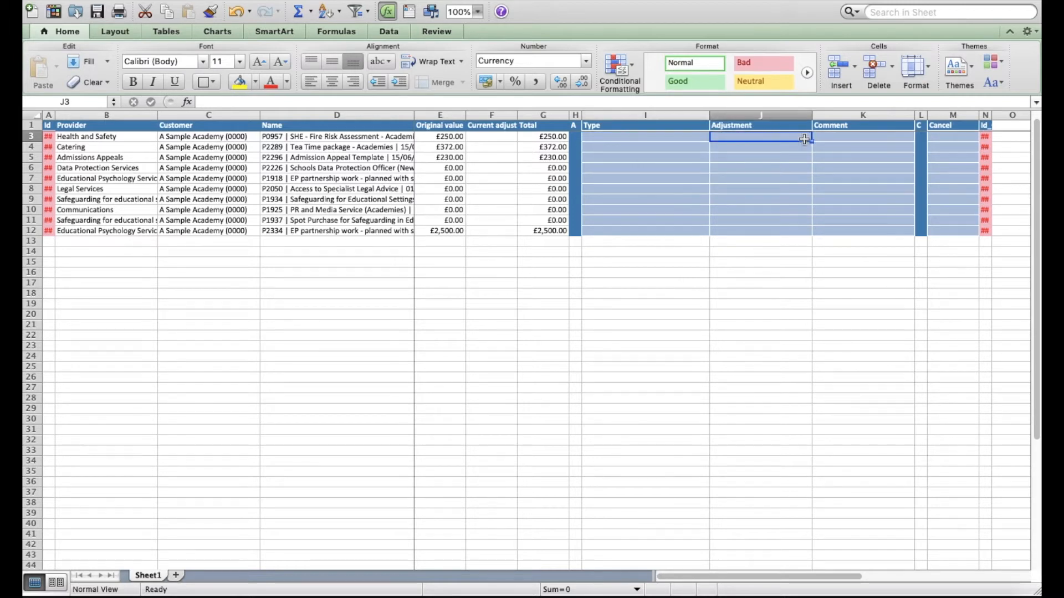
{"action": "double_click", "coordinate": [804, 139]}
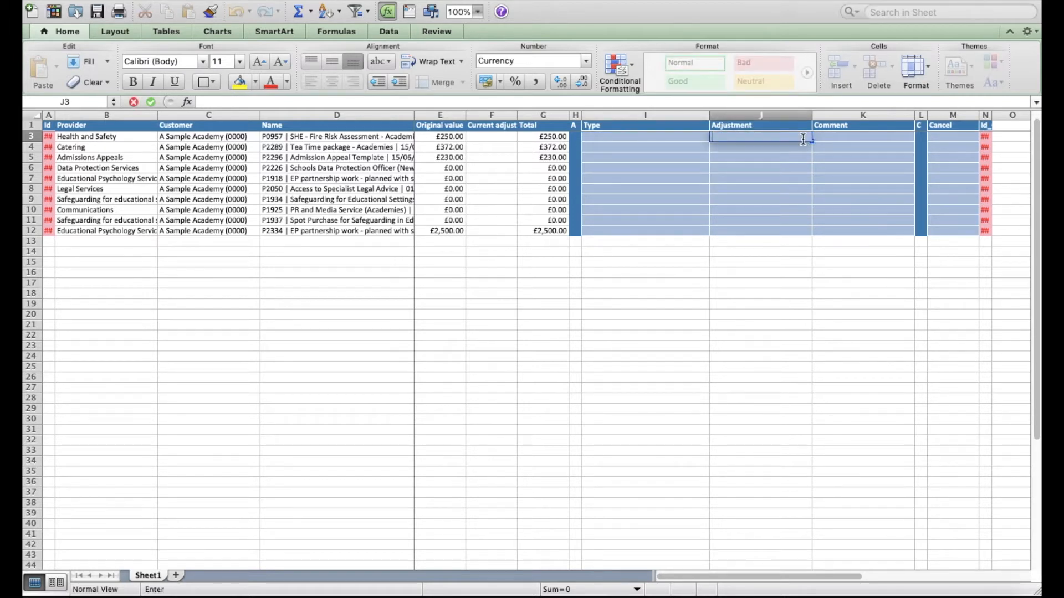
{"action": "type", "text": "£250.00"}
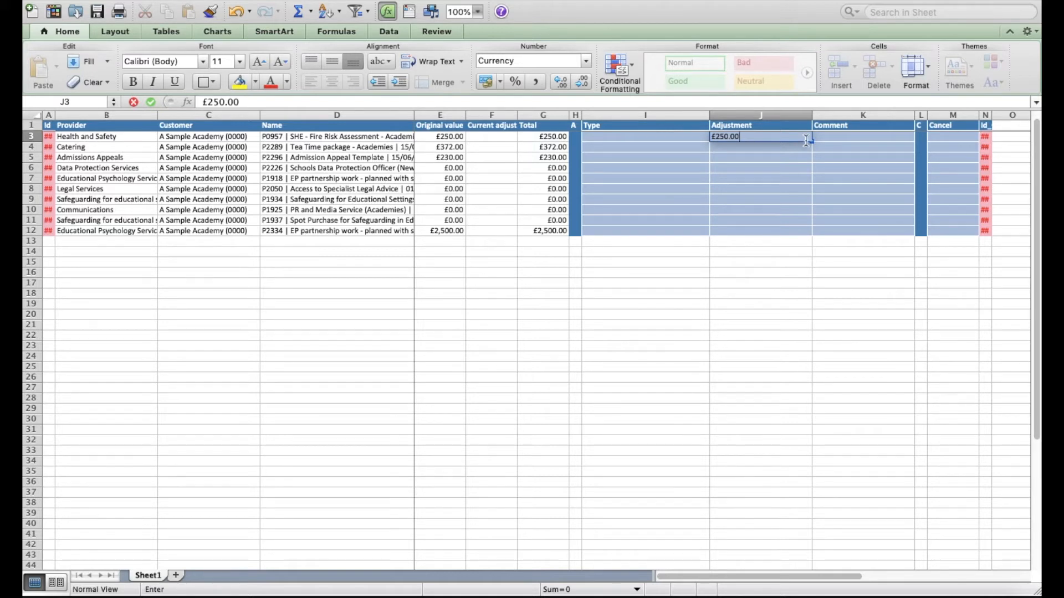
Enter the comment "DETAILED EXAMPLE" for the Health and Safety transaction
{"action": "left_click", "coordinate": [840, 136]}
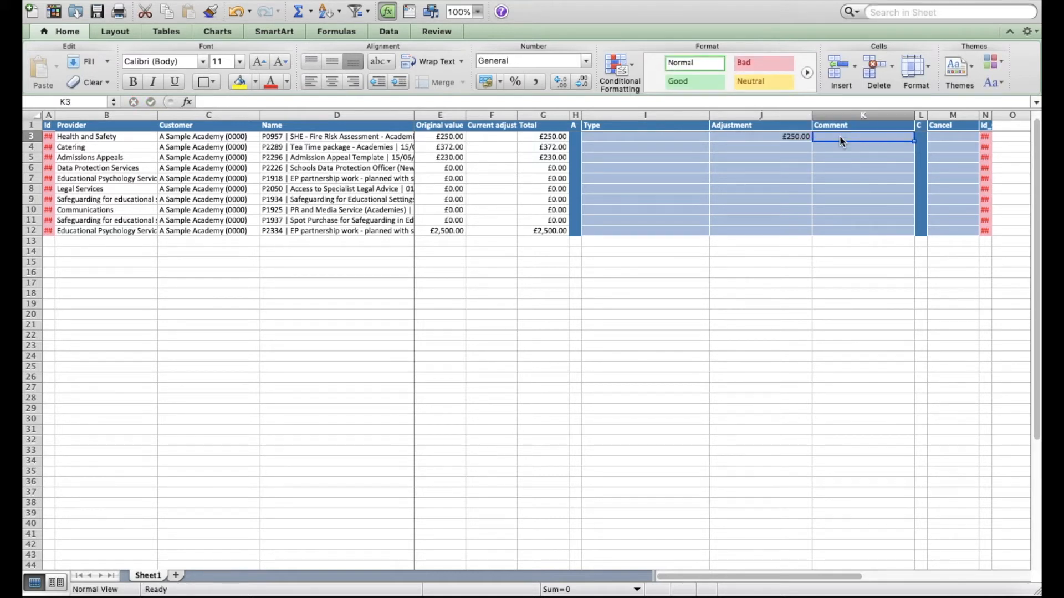
{"action": "double_click", "coordinate": [840, 136]}
{"action": "type", "text": "DET"}
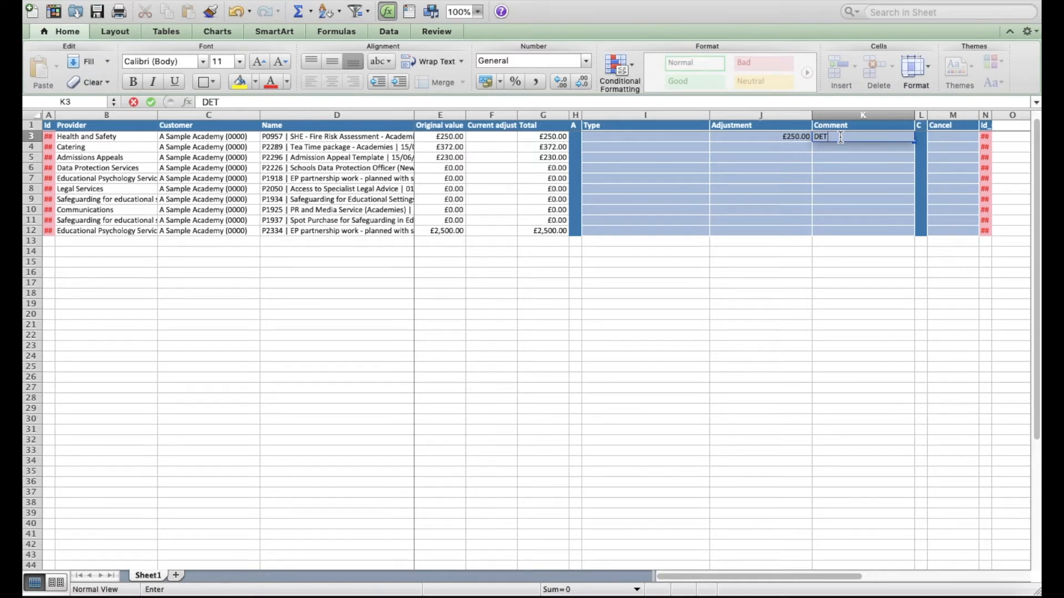
{"action": "type", "text": "AILED EXAMPLE"}
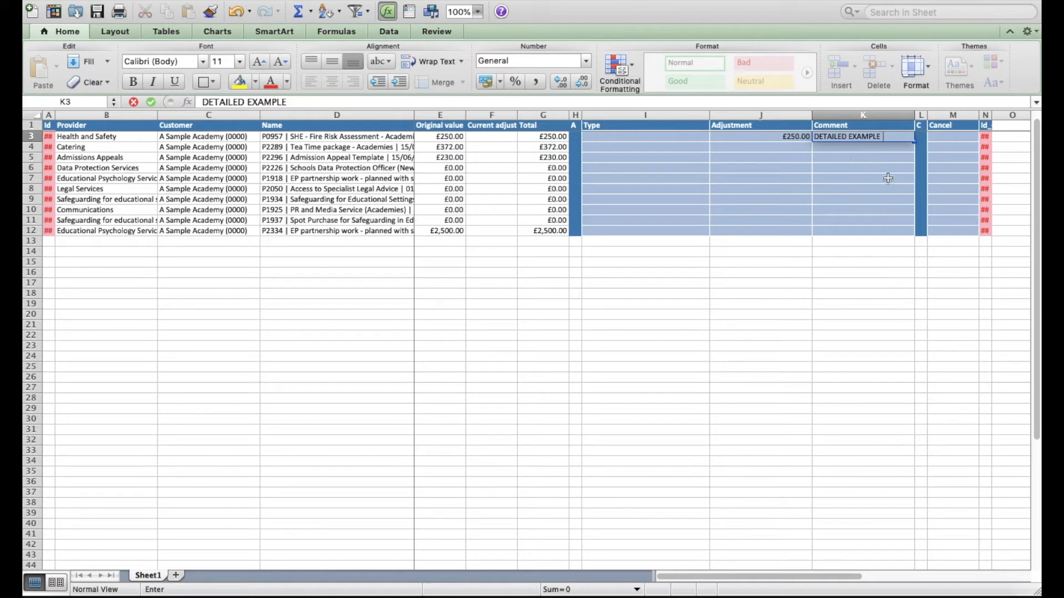
Set Cancel to Yes for the Health and Safety transaction
{"action": "left_click", "coordinate": [949, 138]}
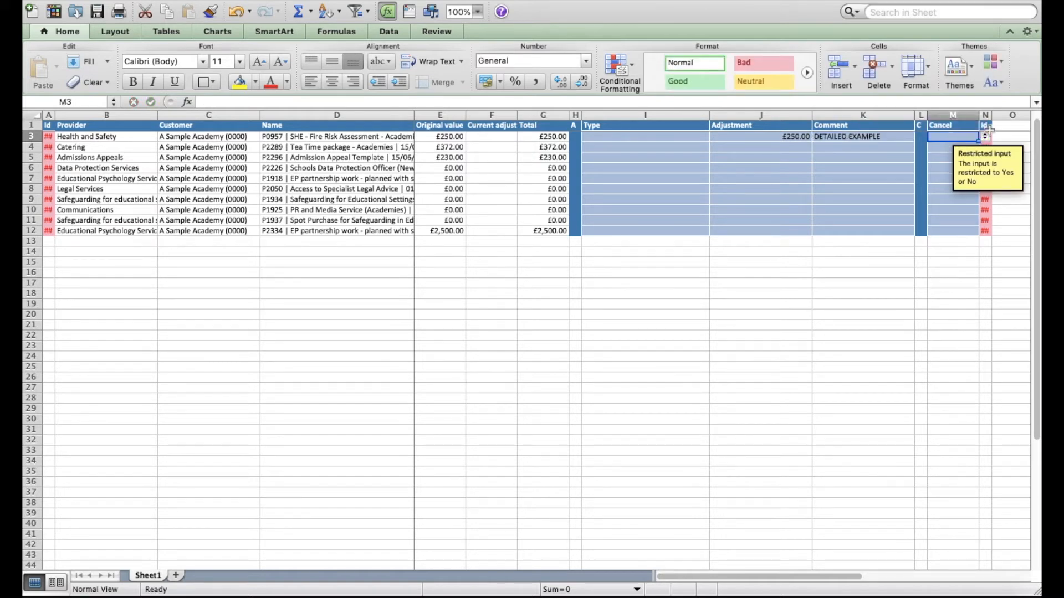
{"action": "left_click", "coordinate": [986, 138]}
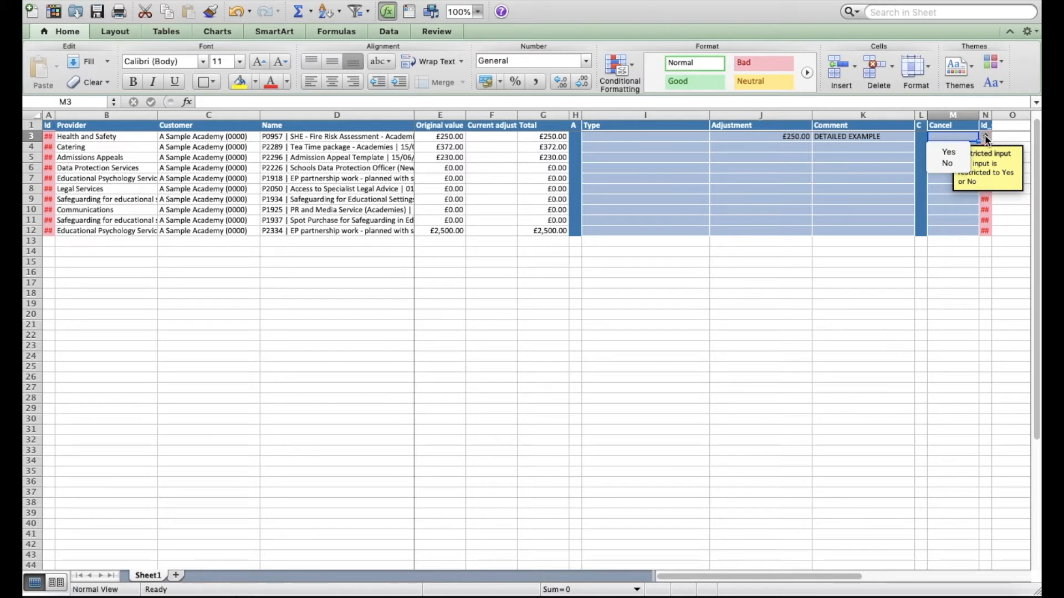
{"action": "left_click", "coordinate": [964, 151]}
{"action": "left_click", "coordinate": [919, 313]}
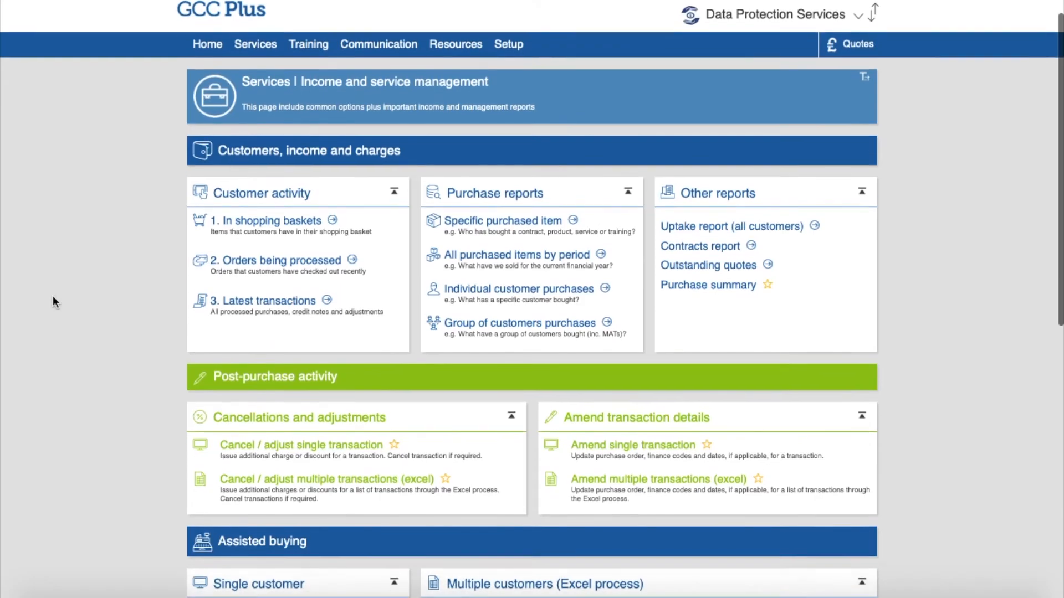
Switch back to GCC Plus and reopen the EXAMPLE process from the multiple cancellations or adjustments register
{"action": "scroll", "coordinate": [53, 301], "scroll_direction": "down", "scroll_amount": 2}
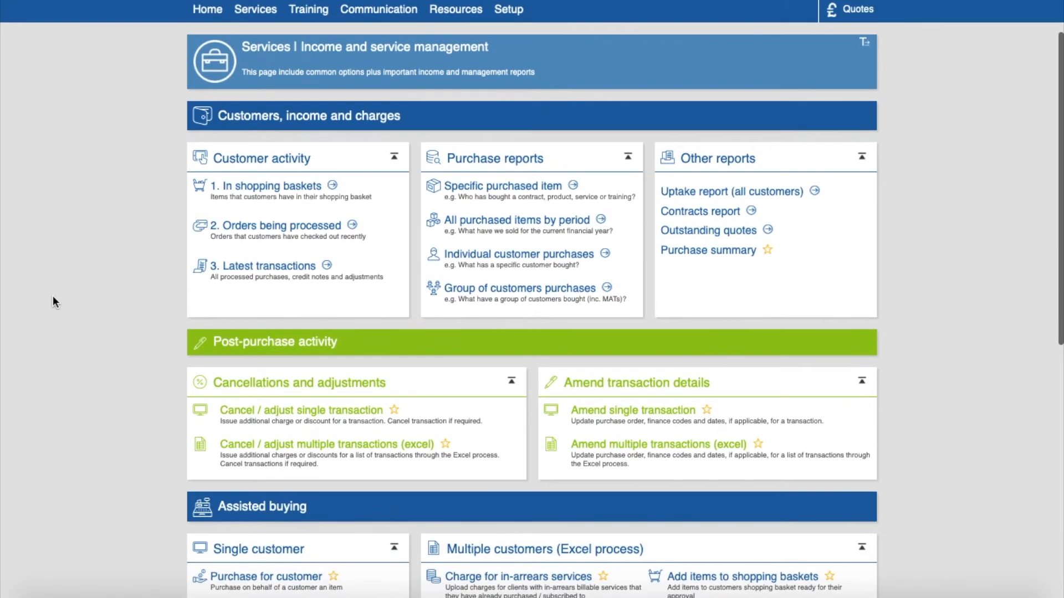
{"action": "left_click", "coordinate": [247, 448]}
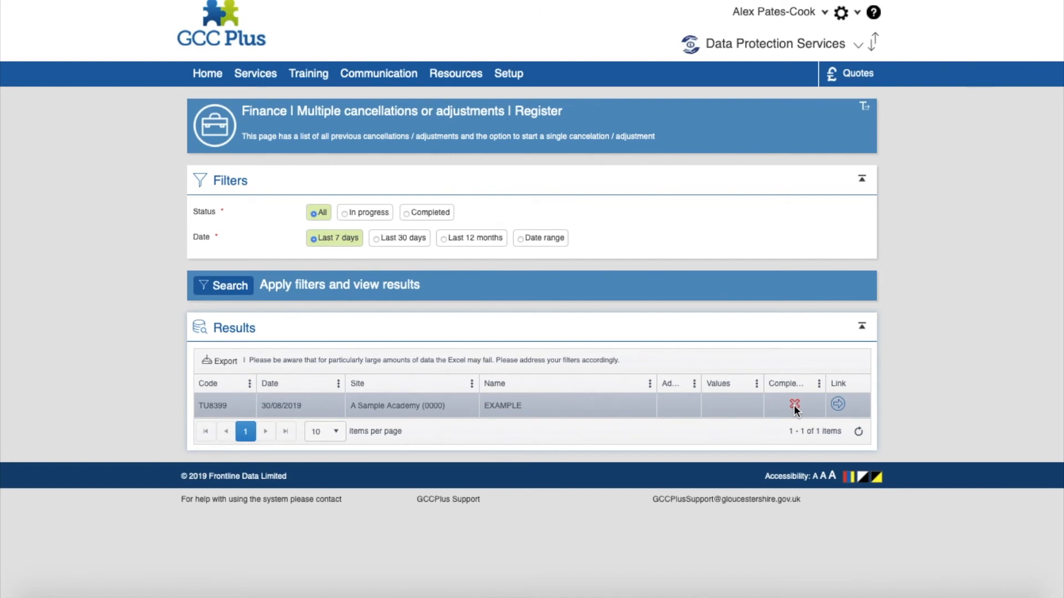
{"action": "left_click", "coordinate": [838, 406]}
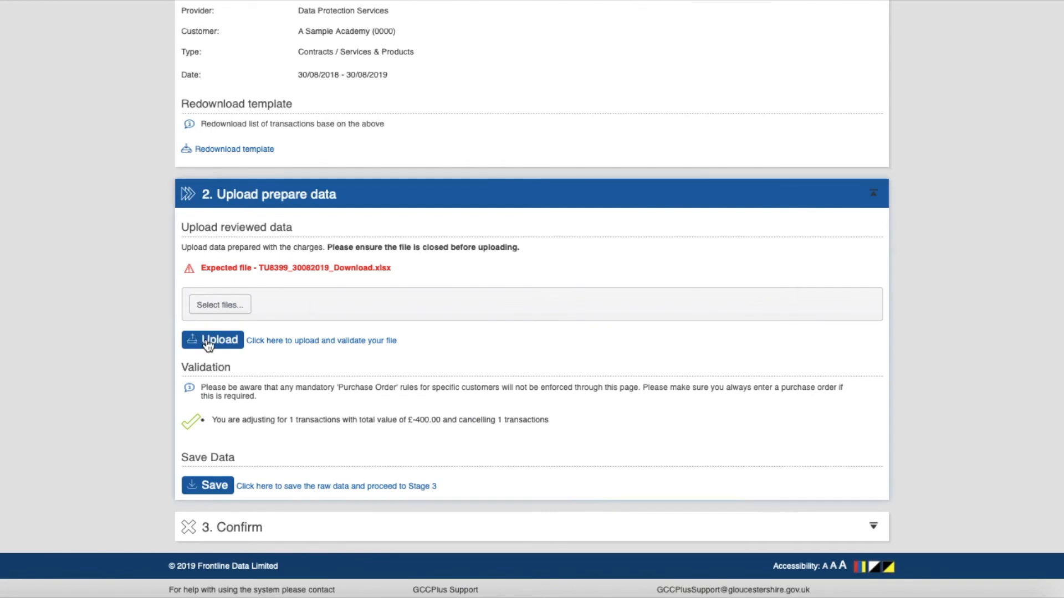
Upload and save the prepared spreadsheet data, and accept the confirmation of understanding the implications
{"action": "left_click", "coordinate": [205, 339]}
{"action": "left_click", "coordinate": [211, 484]}
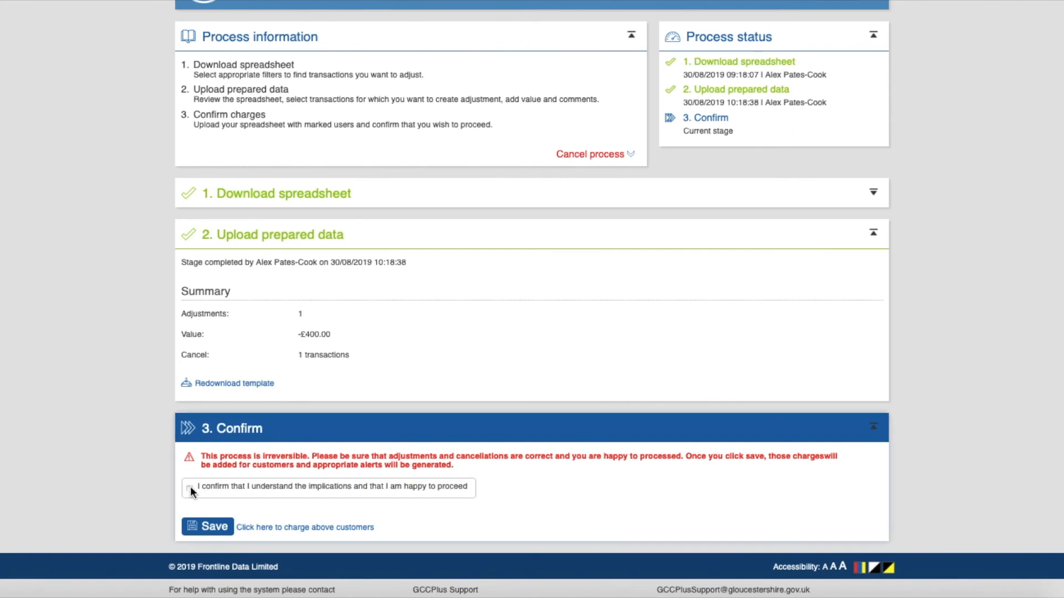
{"action": "left_click", "coordinate": [190, 488]}
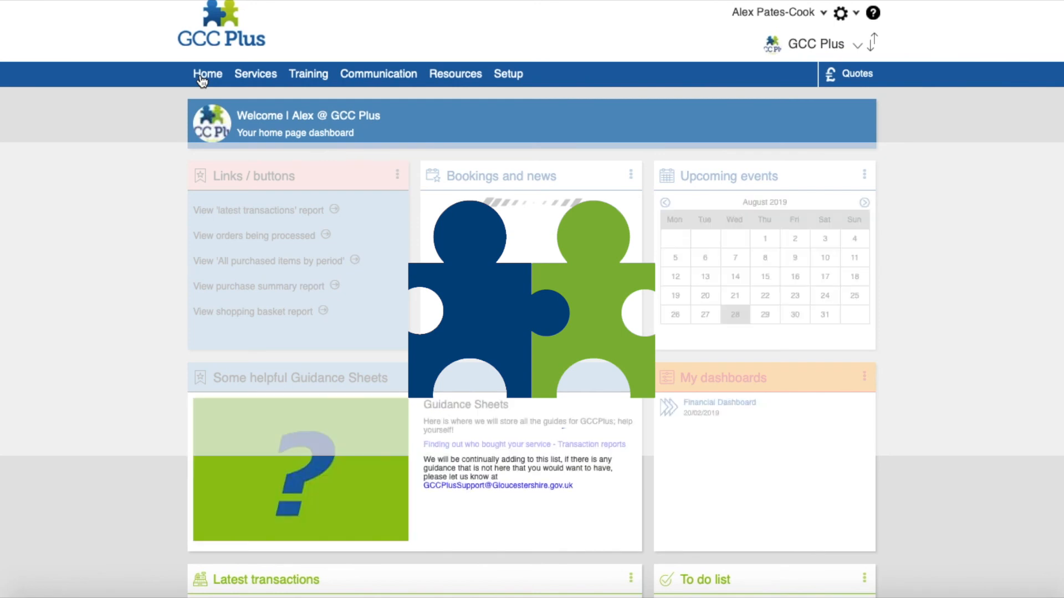
{"action": "left_click", "coordinate": [252, 77]}
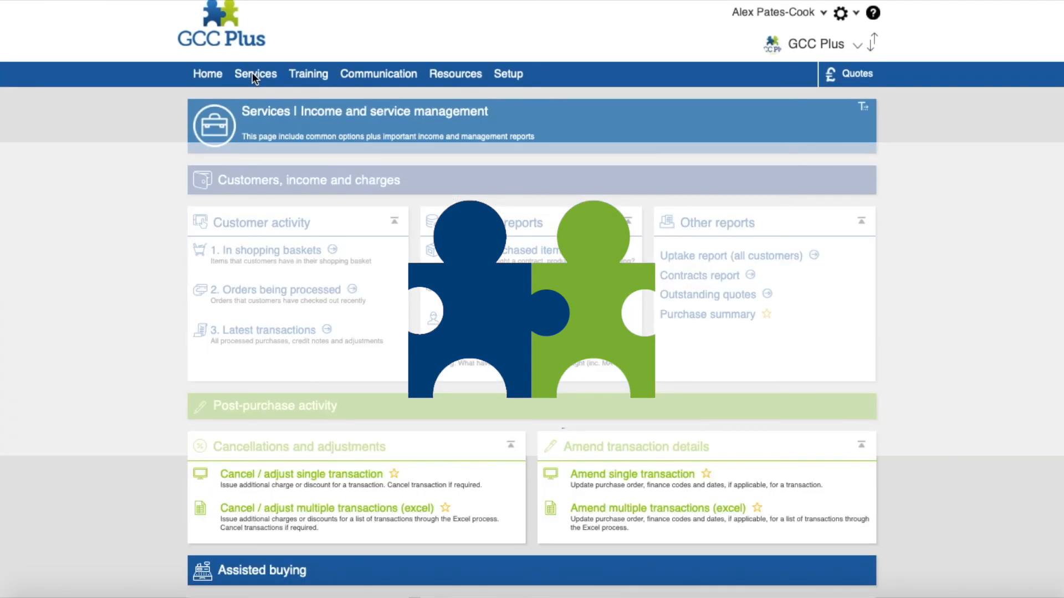
{"action": "left_click", "coordinate": [298, 73]}
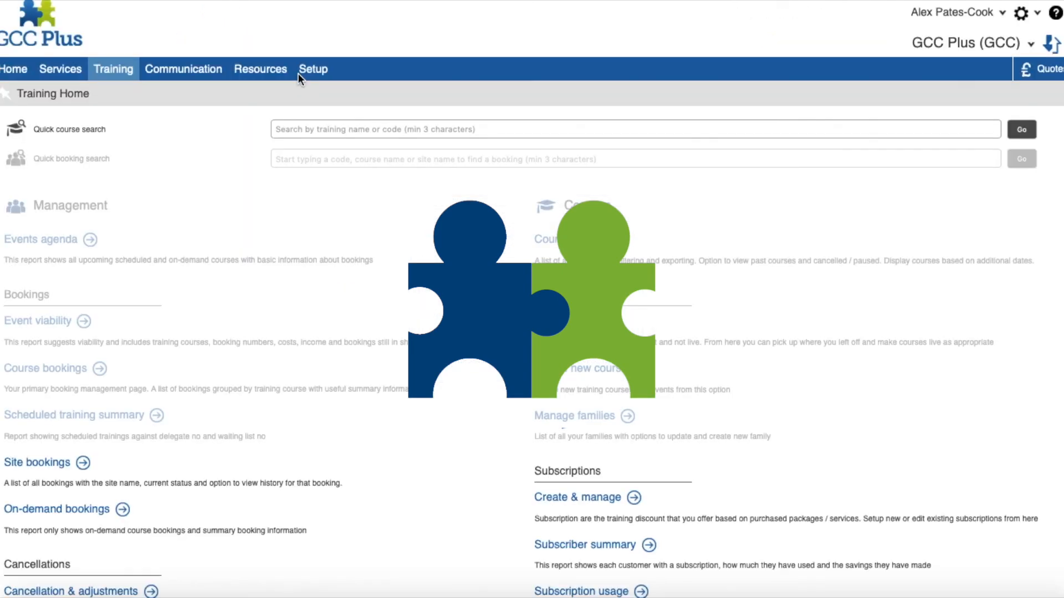
{"action": "left_click", "coordinate": [195, 71]}
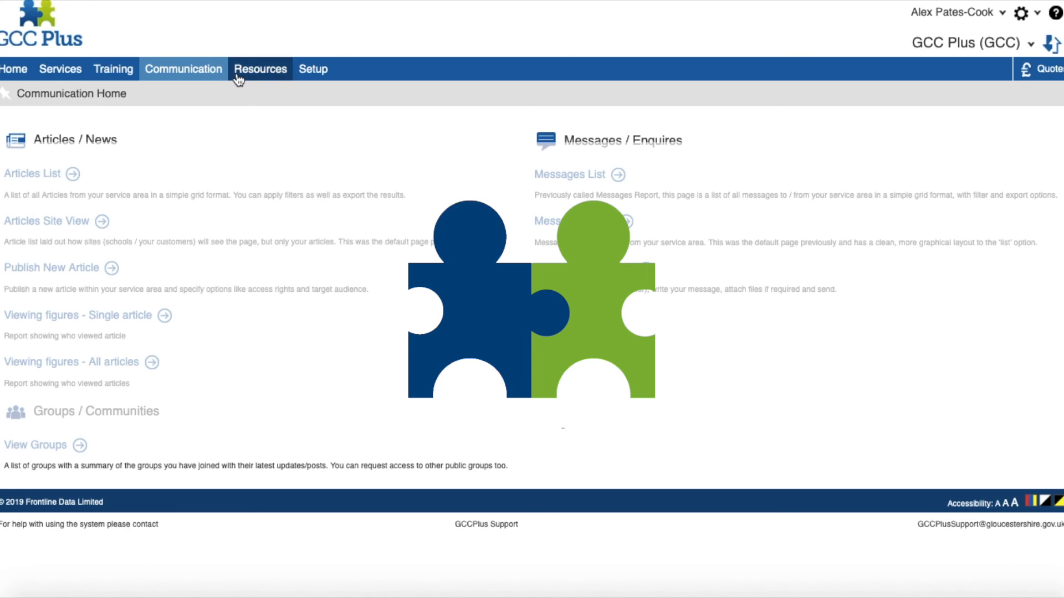
{"action": "left_click", "coordinate": [256, 69]}
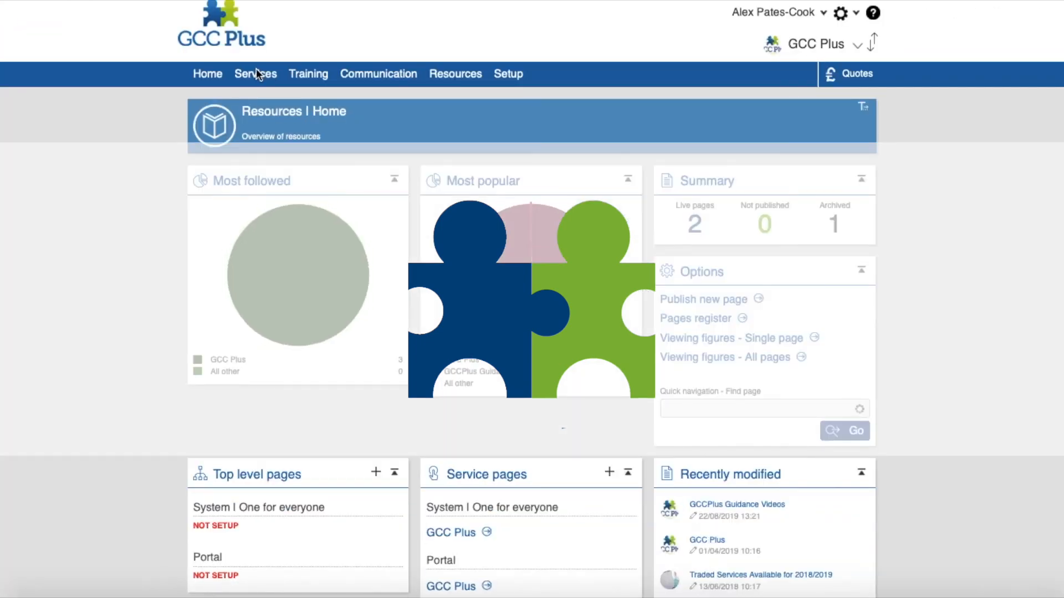
{"action": "left_click", "coordinate": [499, 74]}
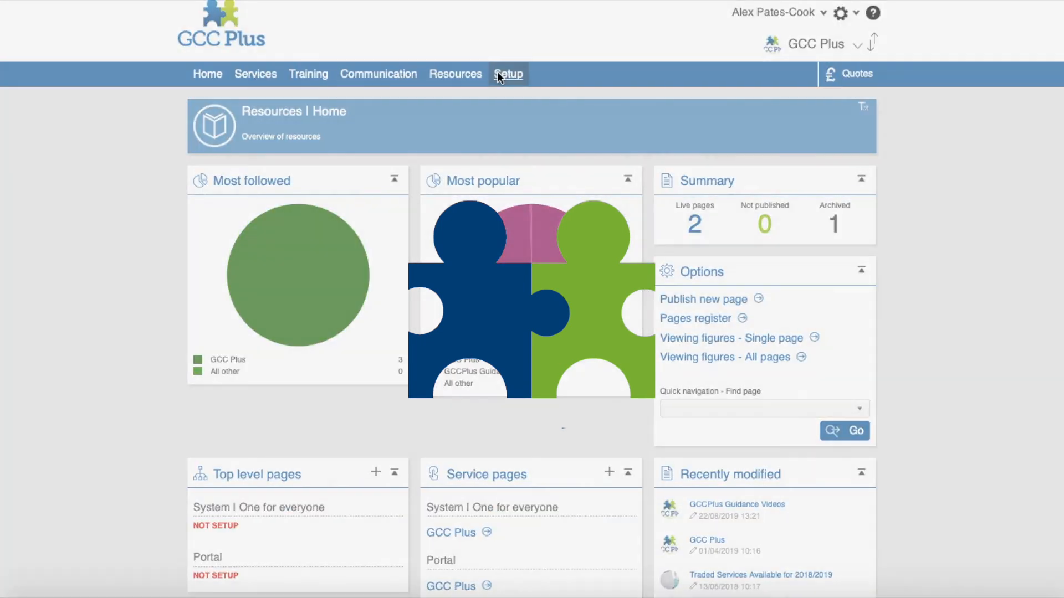